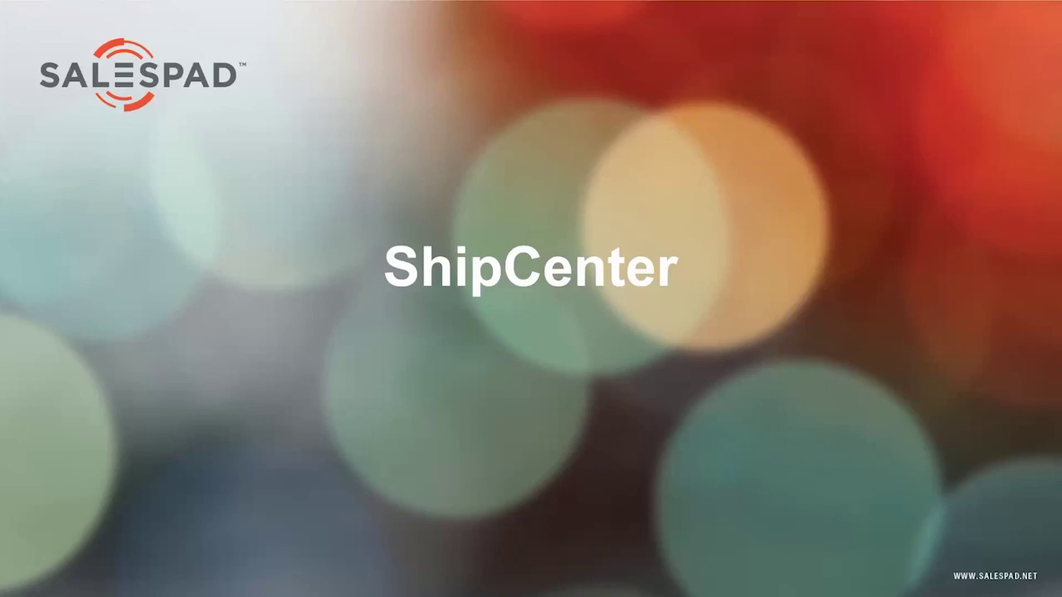
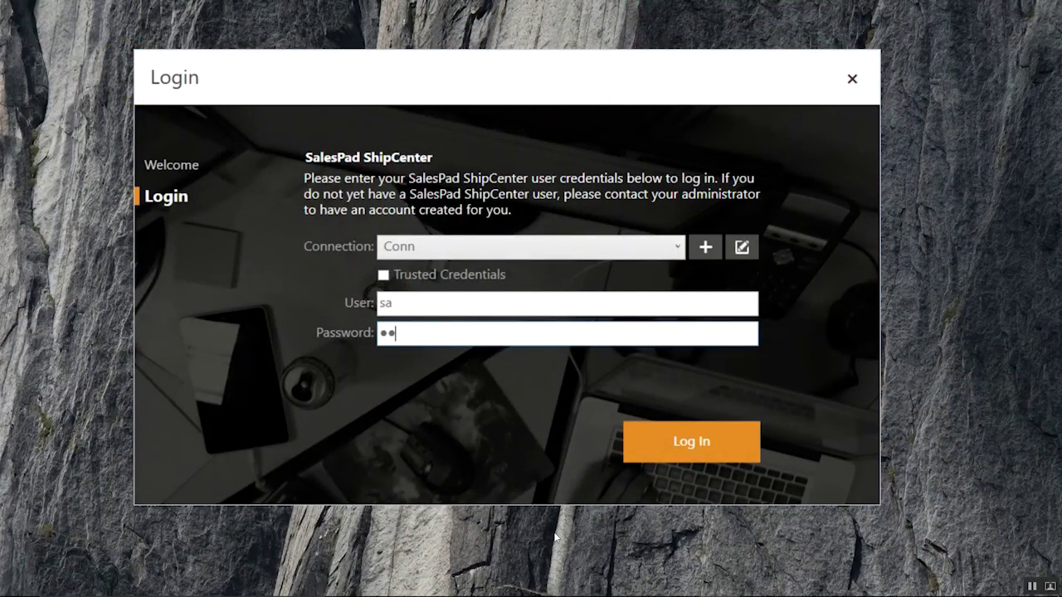
# Log in with the account password and bring up the Setup ribbon tab
pyautogui.press('Return')
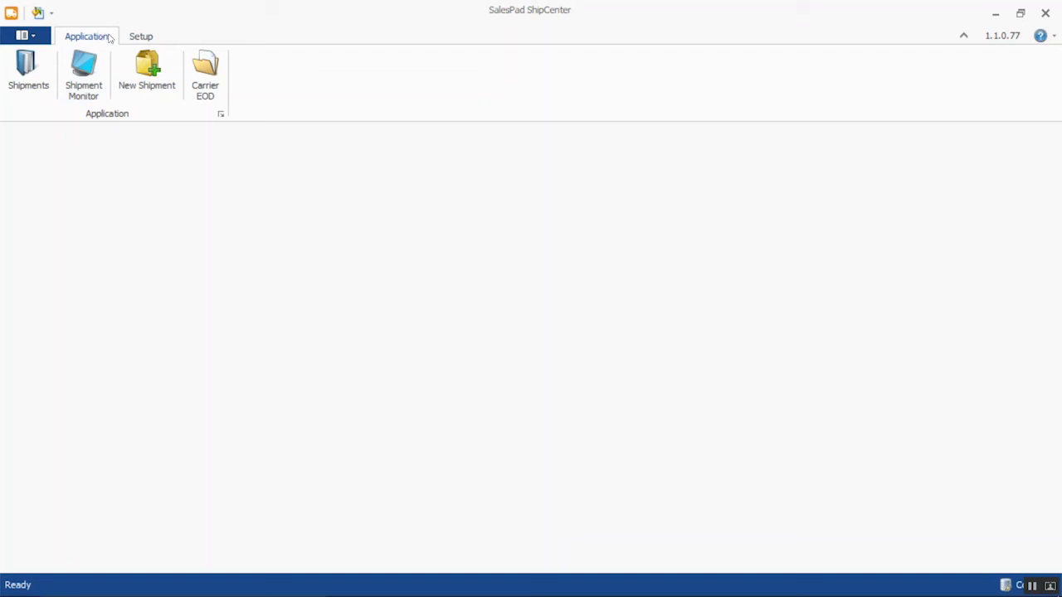
pyautogui.click(146, 38)
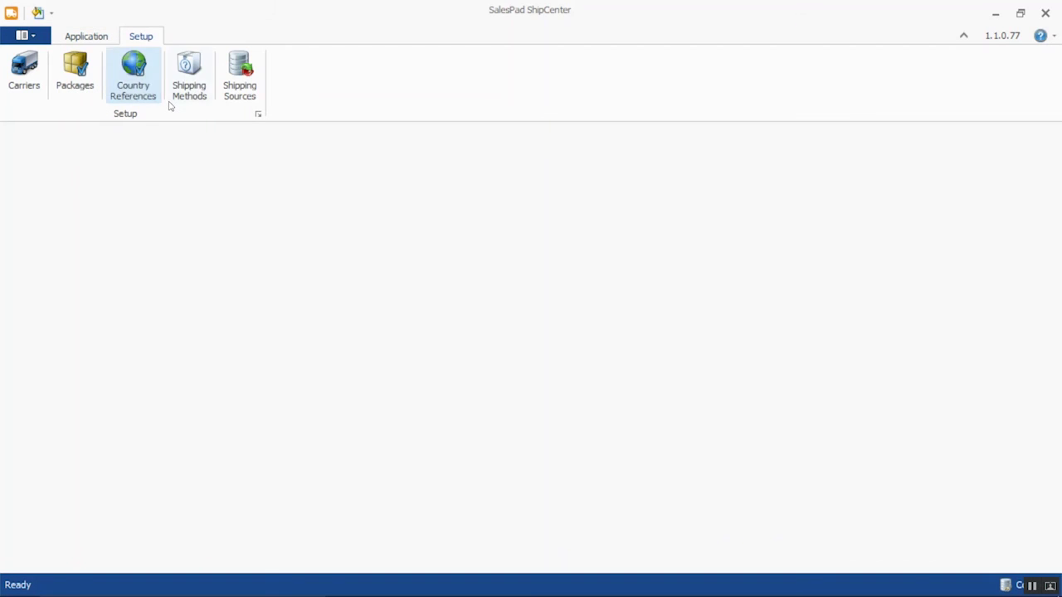
pyautogui.click(91, 38)
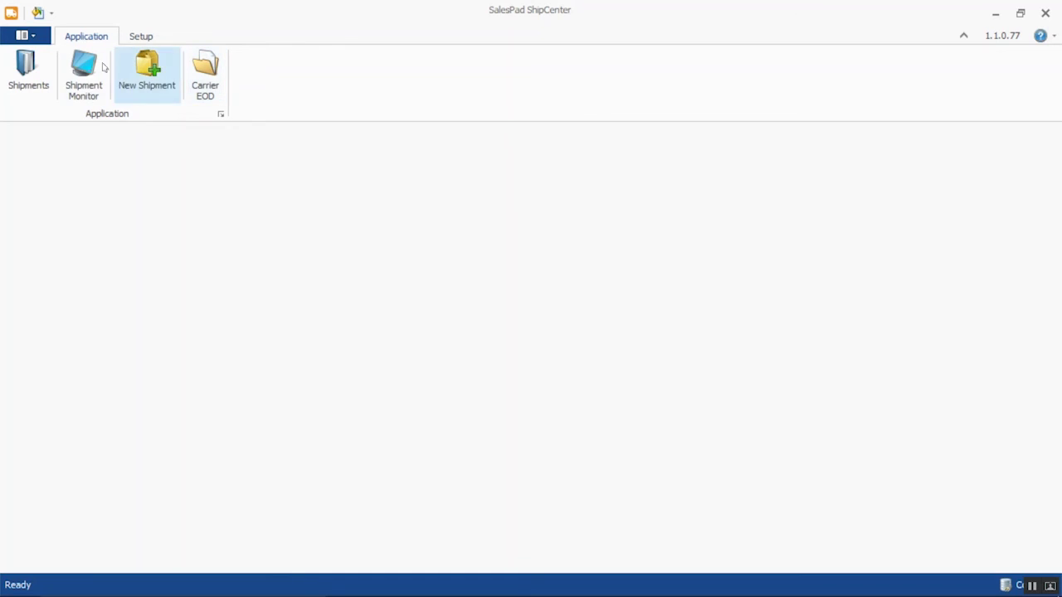
pyautogui.click(149, 38)
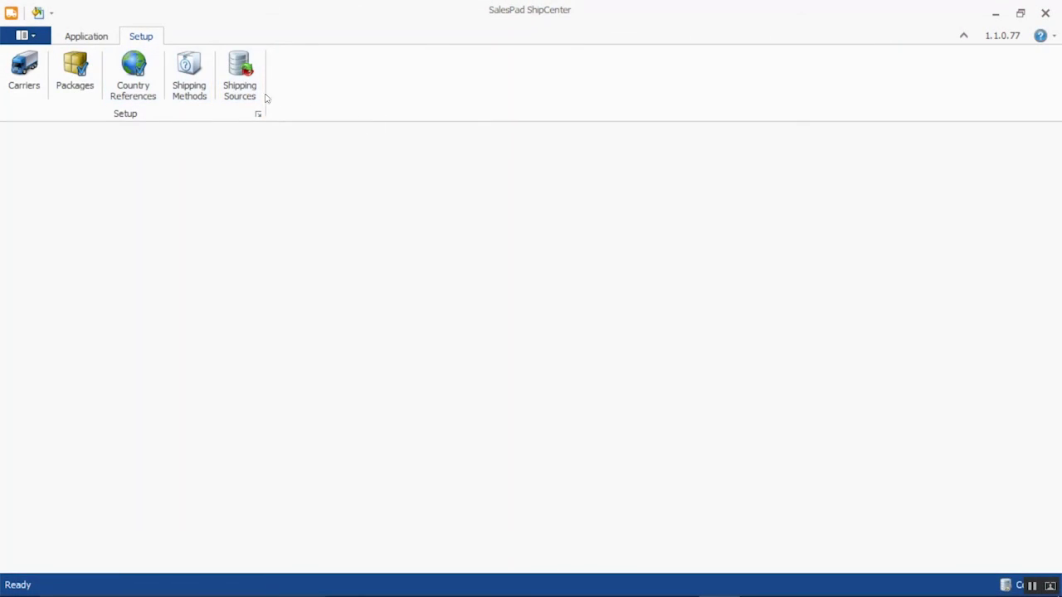
# Open the ShipCenter shipping source and review its SPORD/SHIPPING filters and INVOICE finish option
pyautogui.click(240, 76)
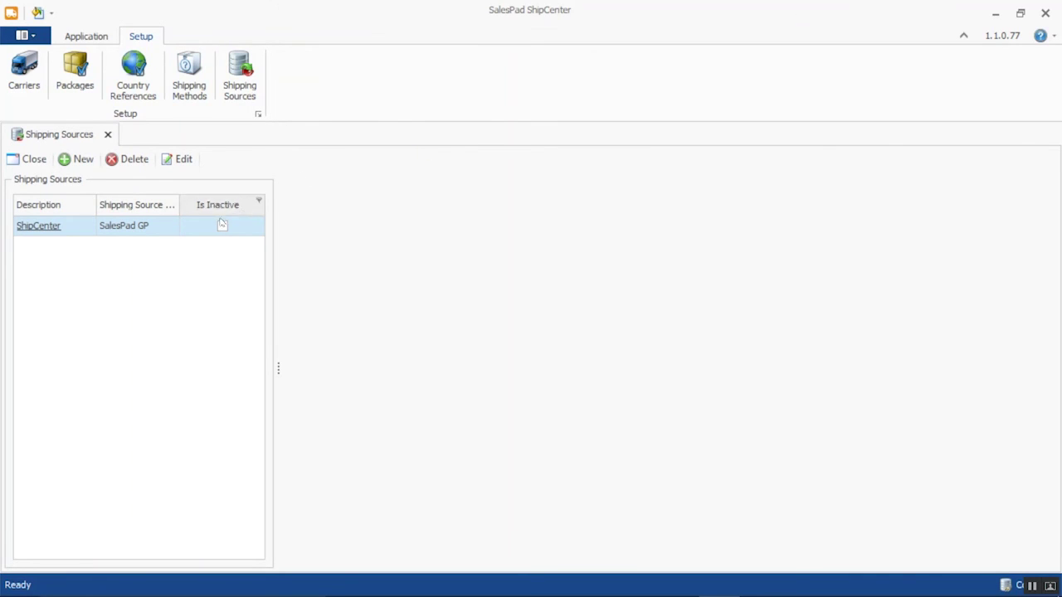
pyautogui.click(46, 230)
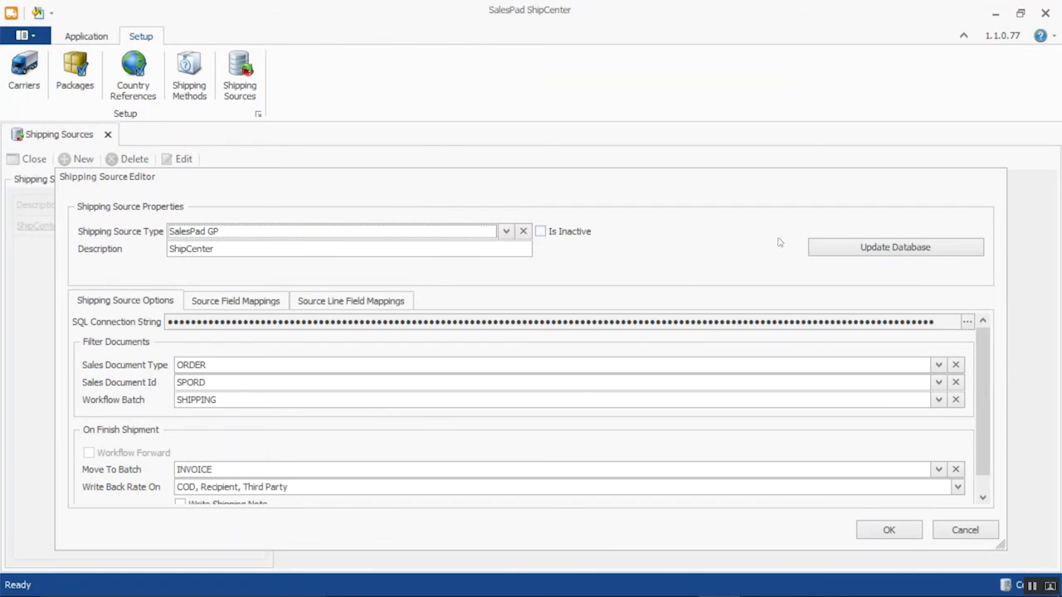
pyautogui.scroll(-2, 983, 333)
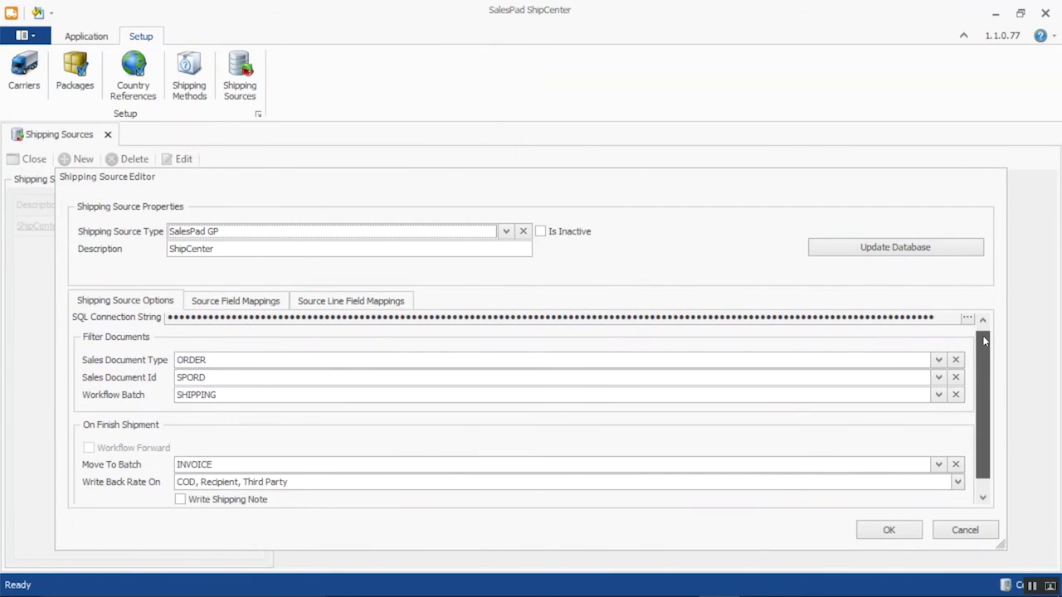
pyautogui.moveTo(985, 341); pyautogui.dragTo(984, 340)
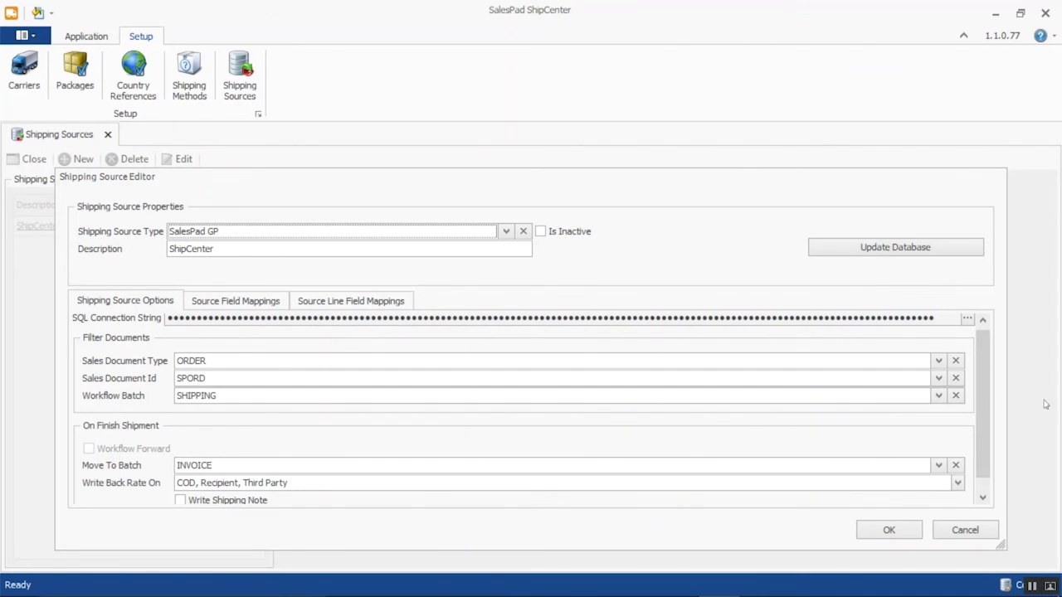
pyautogui.scroll(-1, 983, 407)
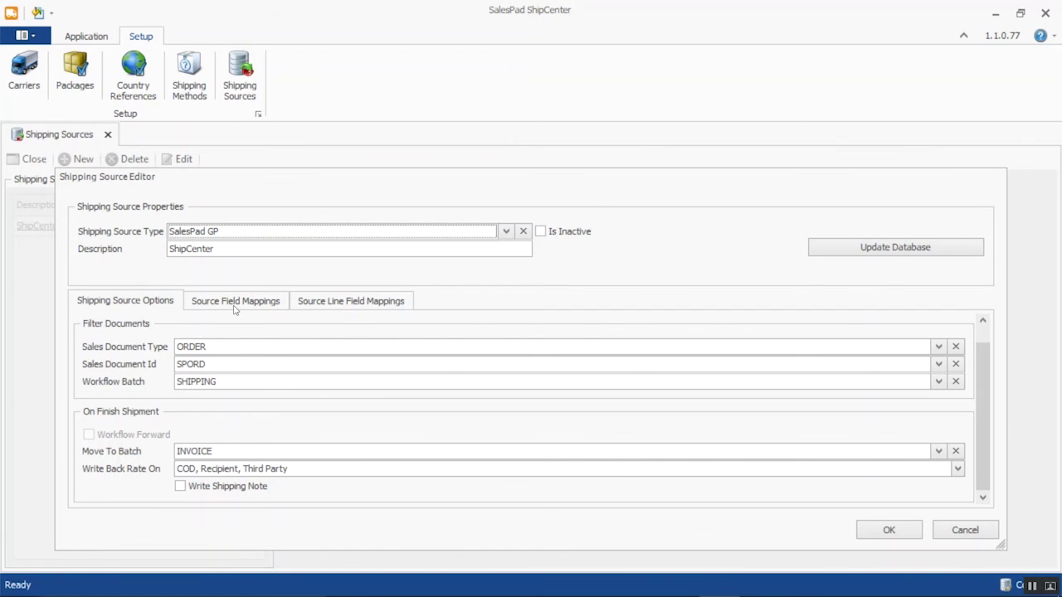
# Check the Source Field Mappings and Source Line Field Mappings tabs, then cancel the editor unchanged
pyautogui.click(236, 304)
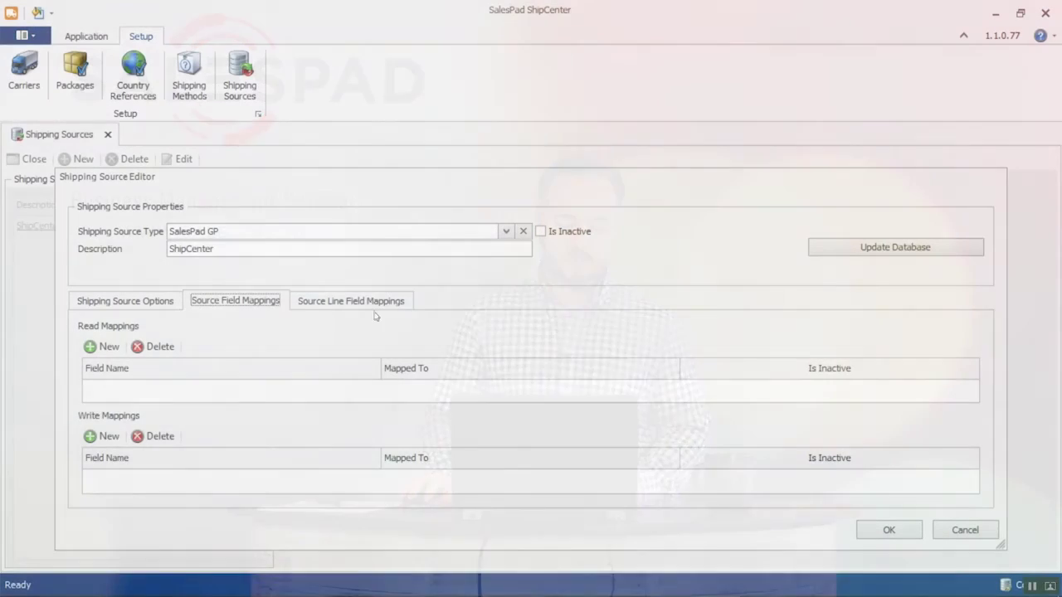
pyautogui.click(351, 300)
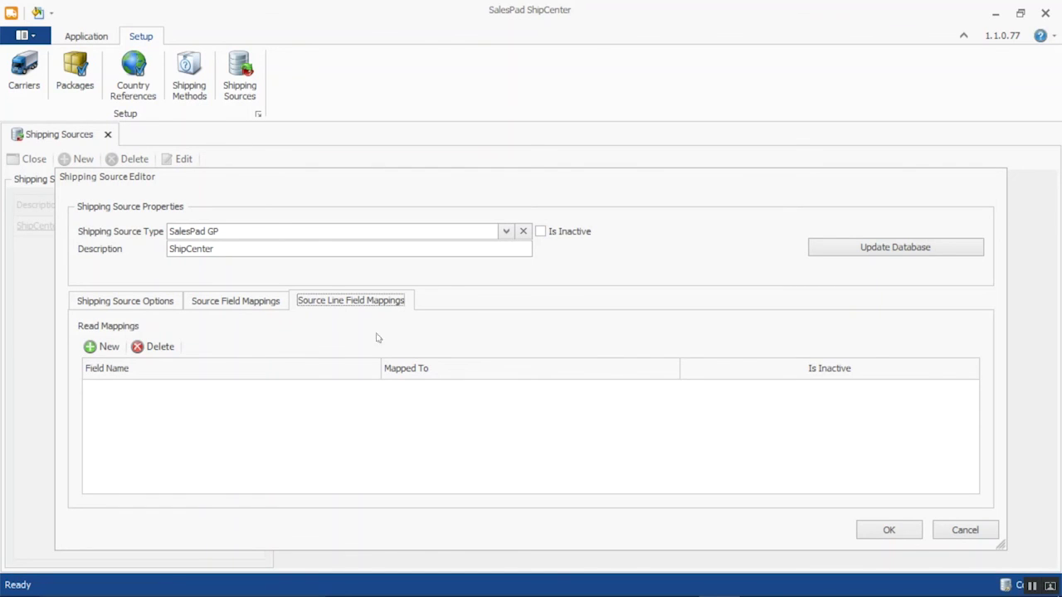
pyautogui.click(970, 528)
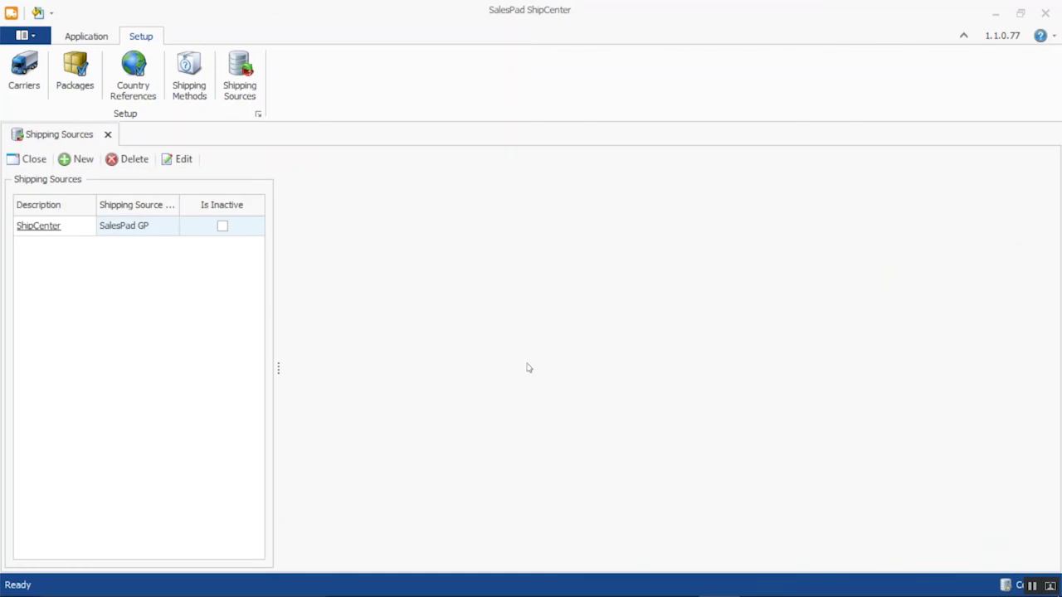
# Inspect LOCAL DELIVERY's settings (UPS Test, Standard Ground, WAREHOUSE) and cancel without changes
pyautogui.click(190, 93)
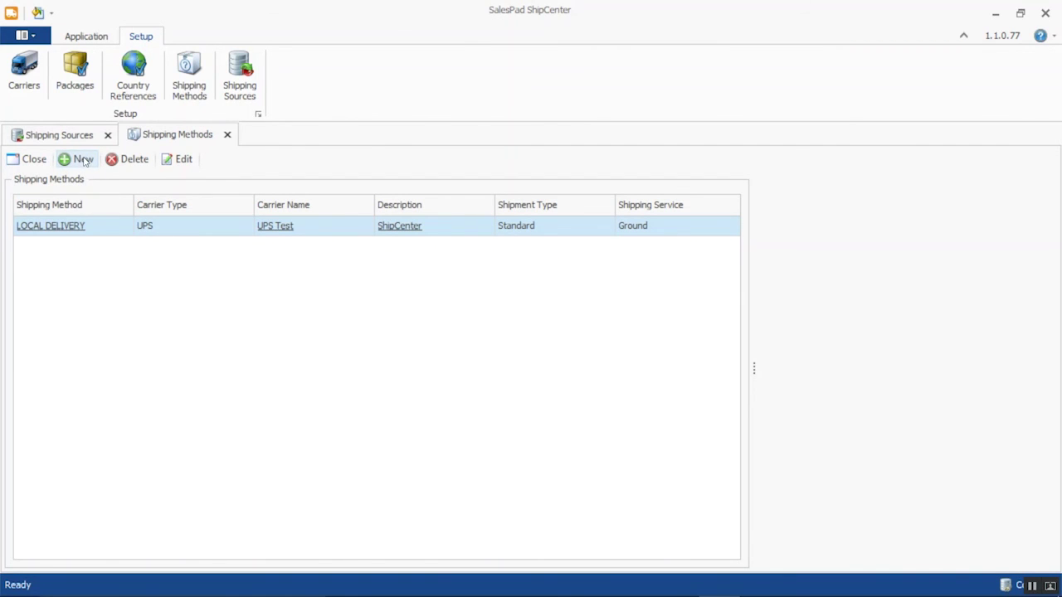
pyautogui.doubleClick(56, 230)
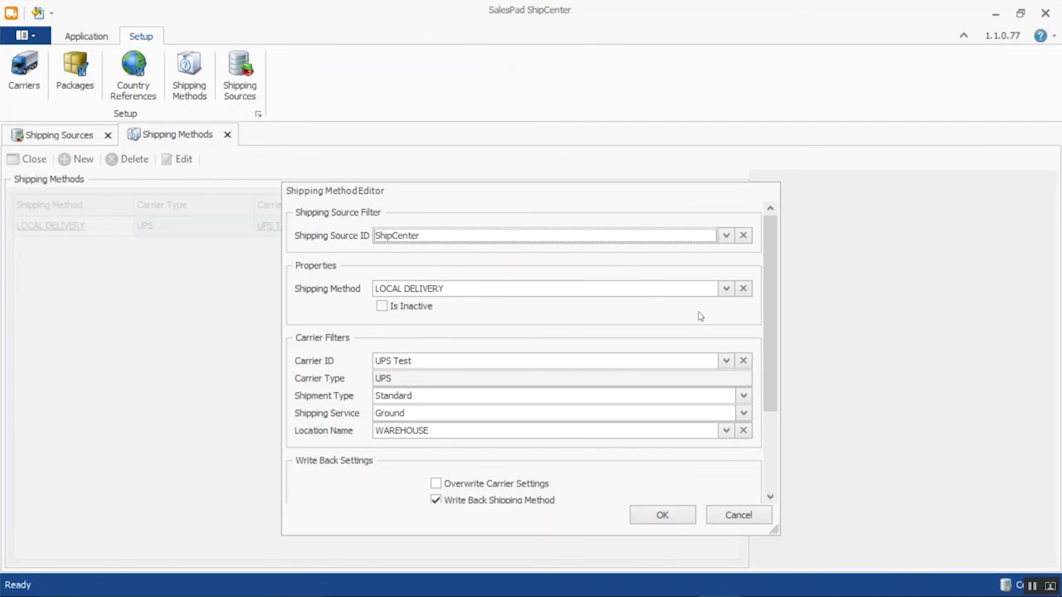
pyautogui.scroll(-2, 775, 258)
pyautogui.scroll(-3, 776, 258)
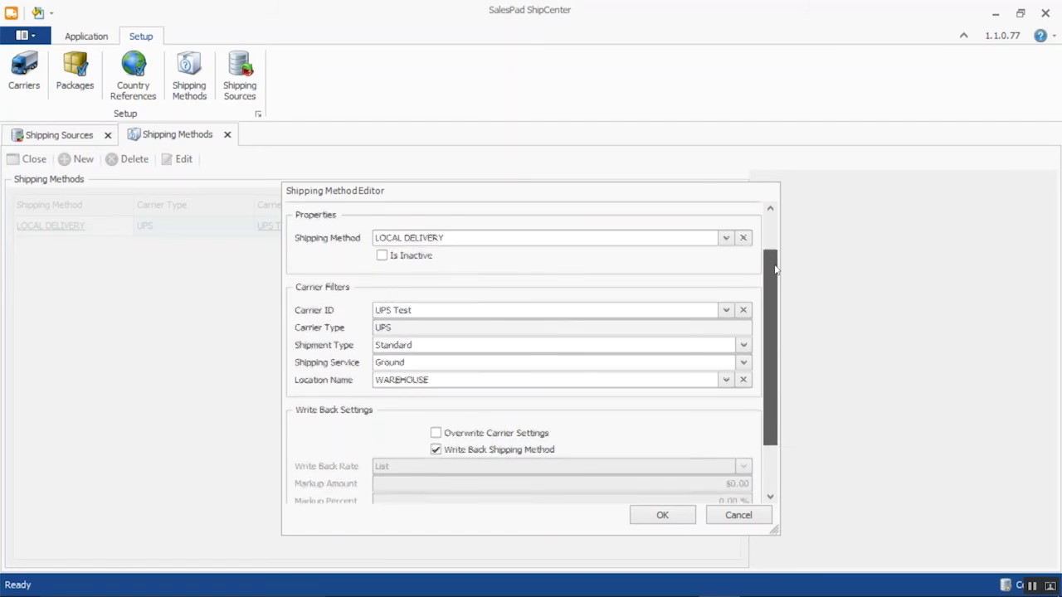
pyautogui.scroll(4, 775, 258)
pyautogui.click(726, 264)
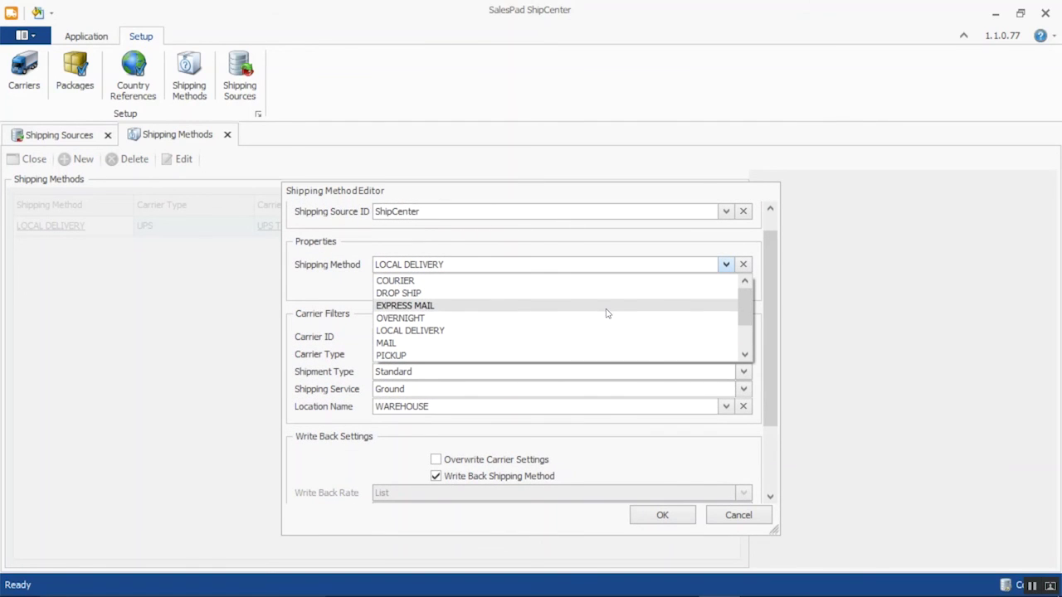
pyautogui.click(440, 240)
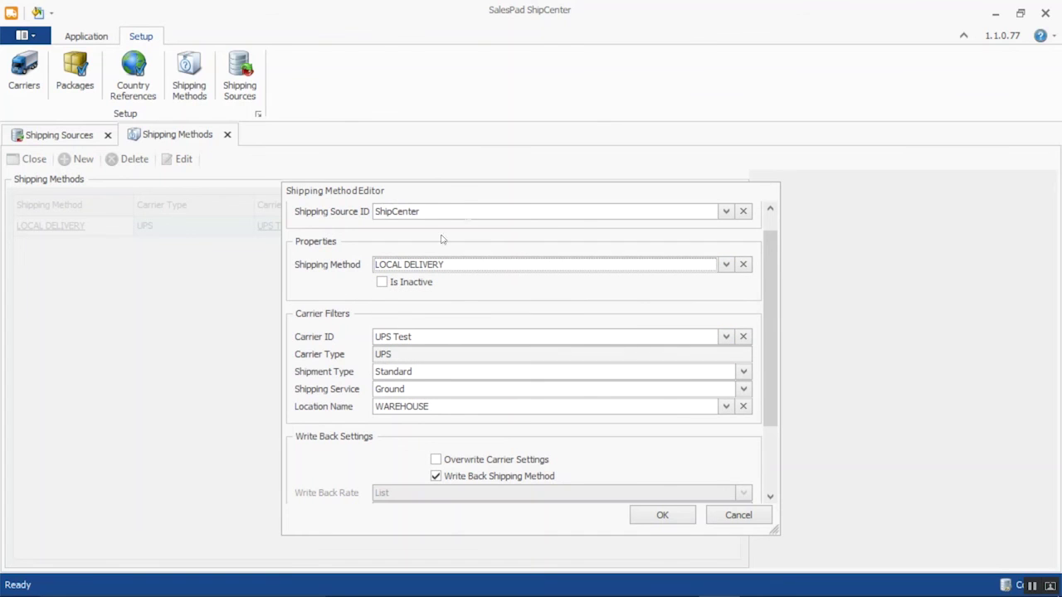
pyautogui.scroll(-3, 772, 303)
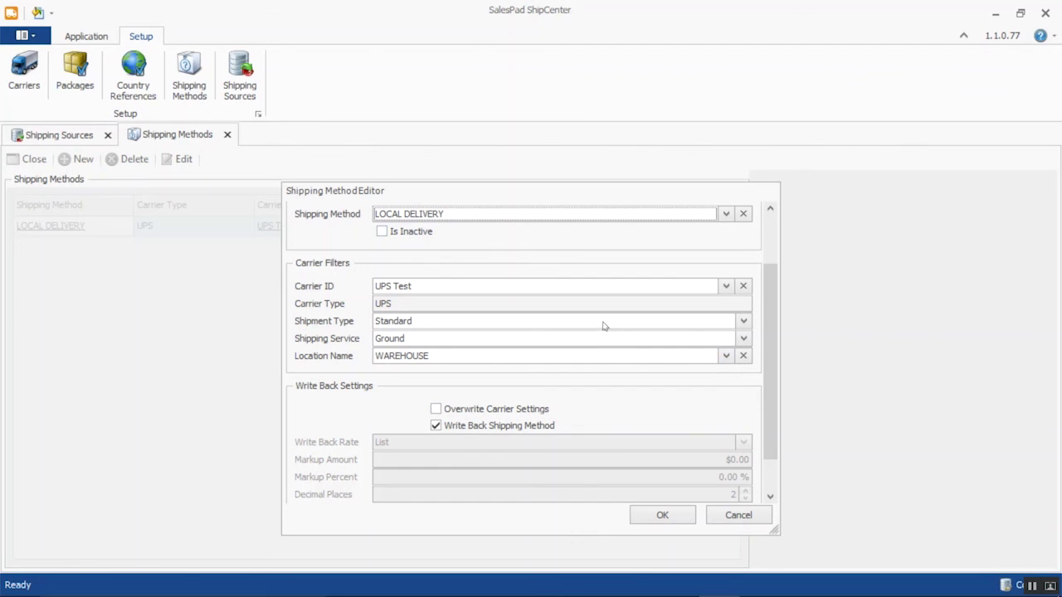
pyautogui.click(738, 515)
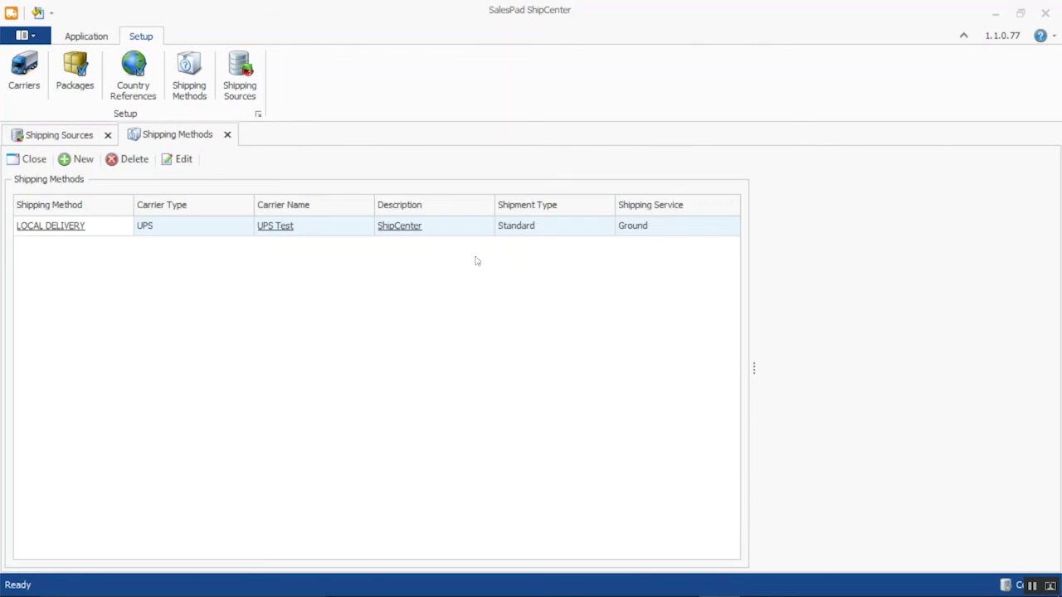
# Open the Country References list, then the Packages list with Small, Medium and Large sizes
pyautogui.click(139, 76)
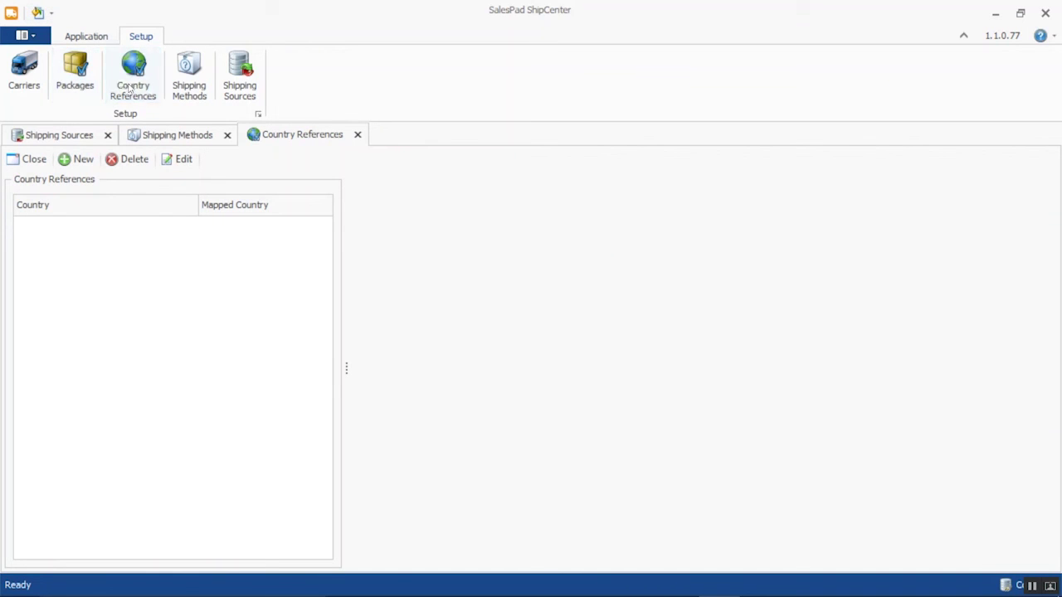
pyautogui.click(79, 75)
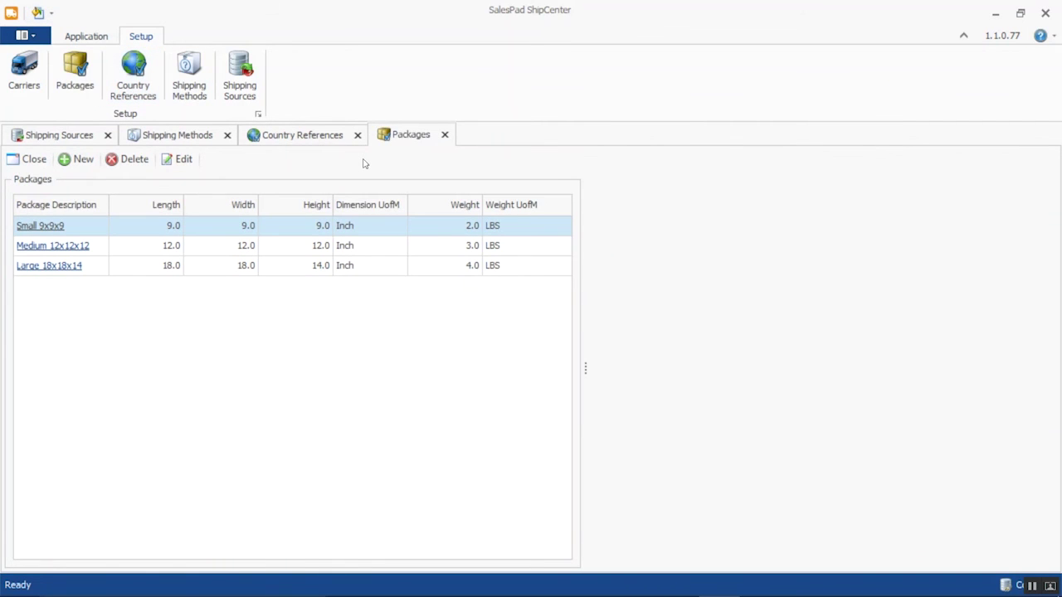
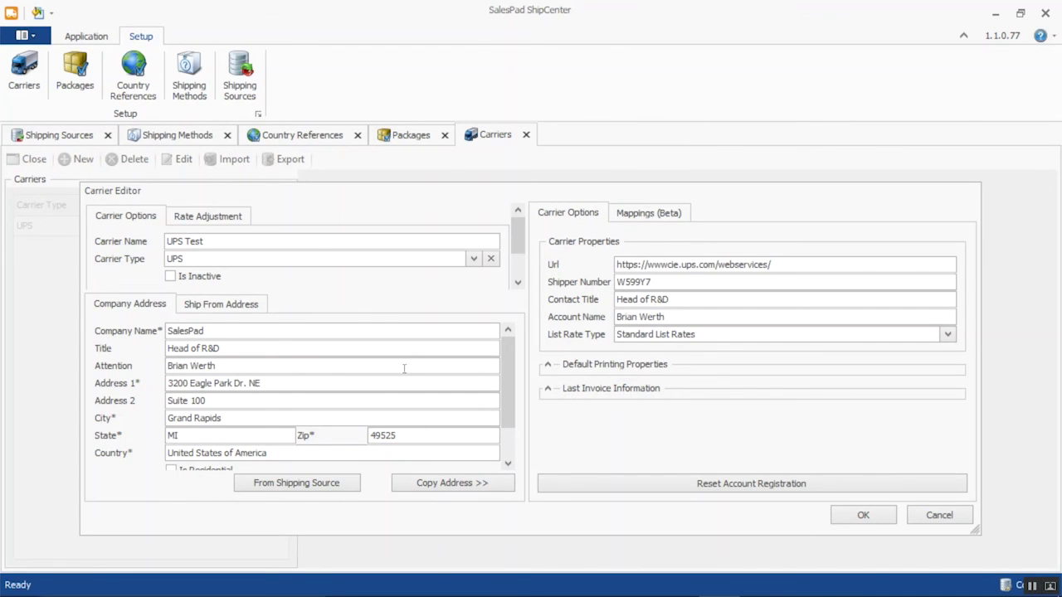
# Review UPS Test's Rate Adjustment settings, leaving Write Back Rate on List, then cancel the editor
pyautogui.click(218, 219)
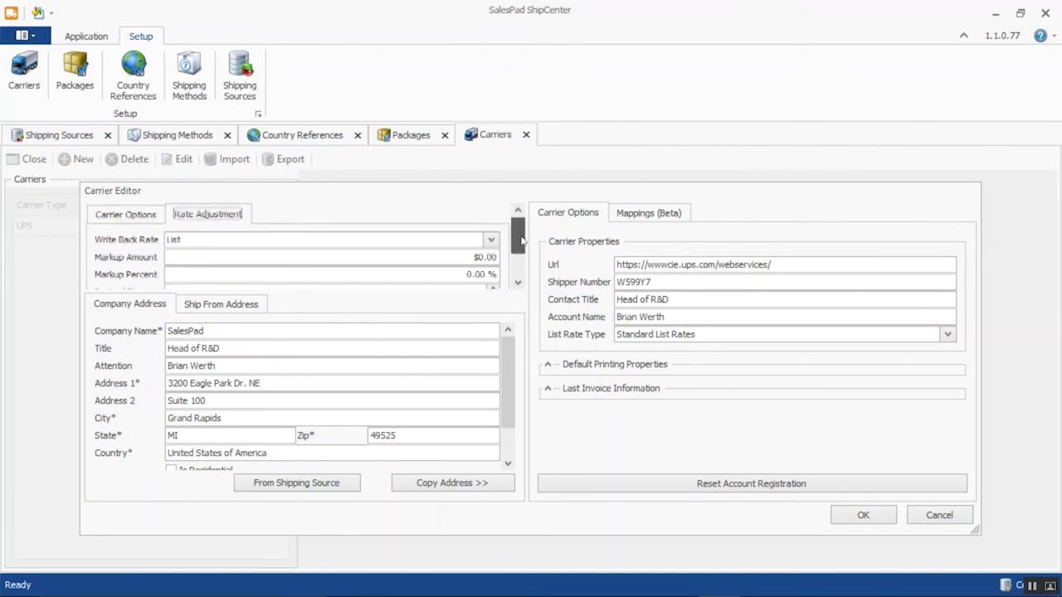
pyautogui.click(491, 241)
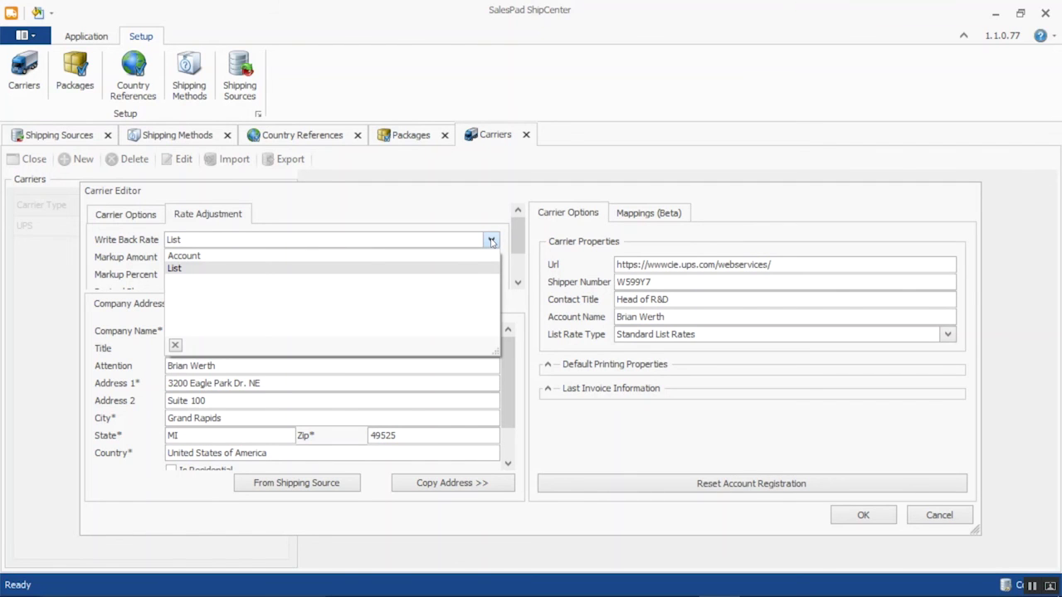
pyautogui.click(491, 241)
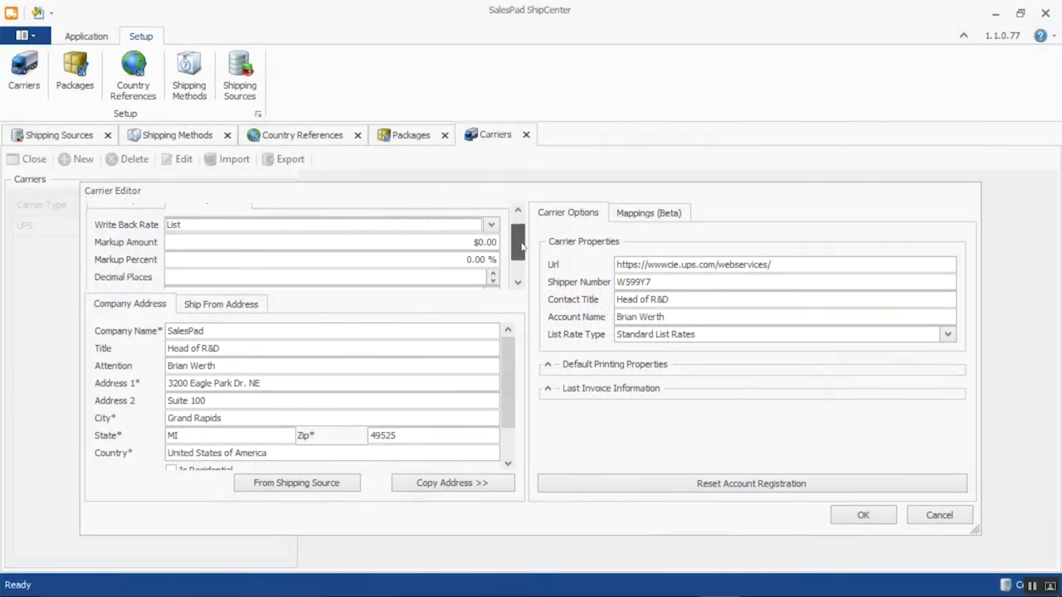
pyautogui.moveTo(518, 240); pyautogui.dragTo(523, 249)
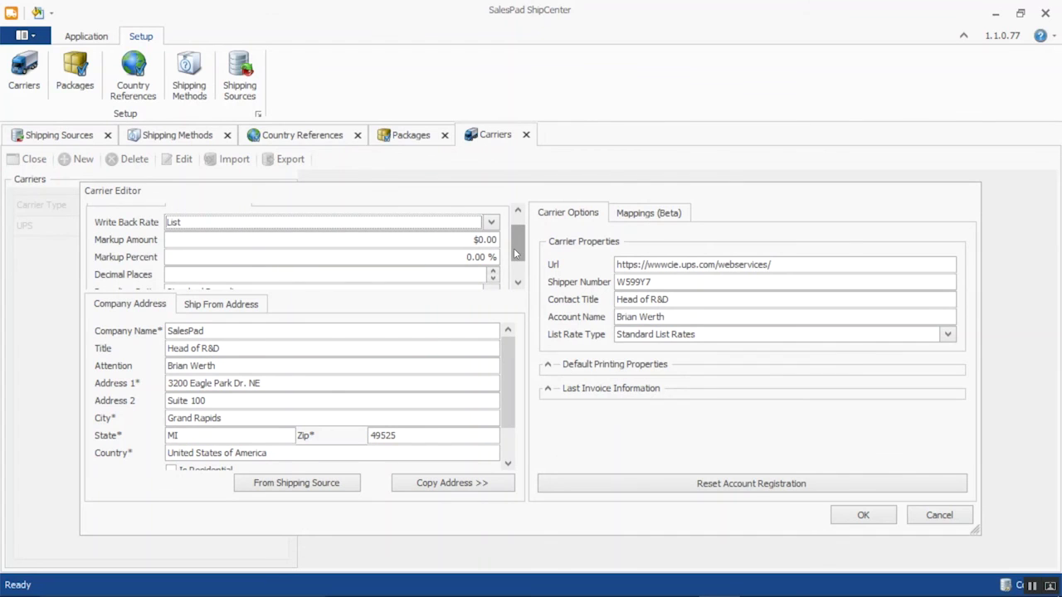
pyautogui.moveTo(519, 245); pyautogui.dragTo(517, 255)
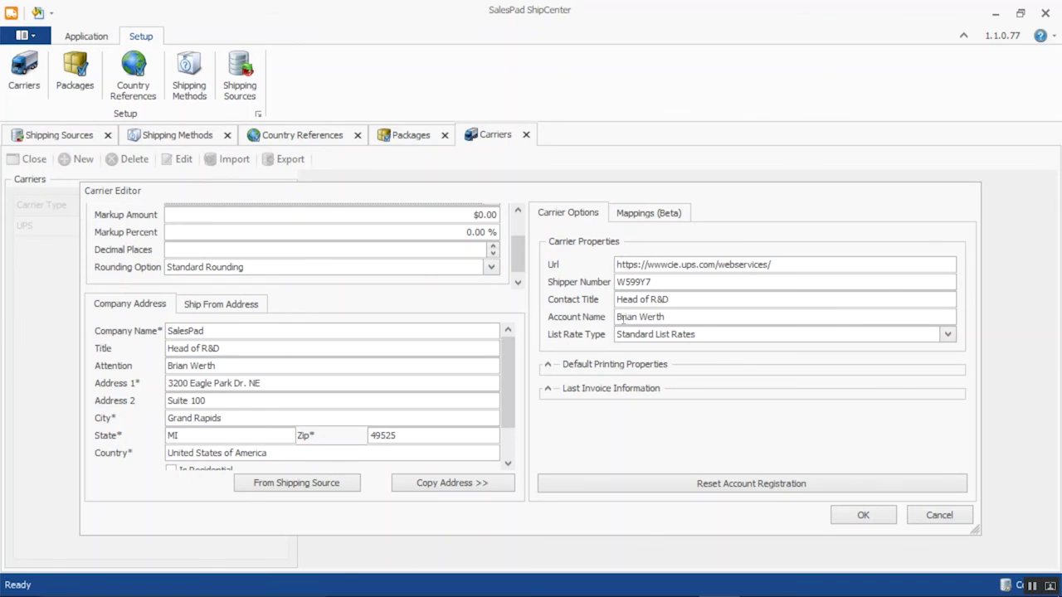
pyautogui.click(941, 515)
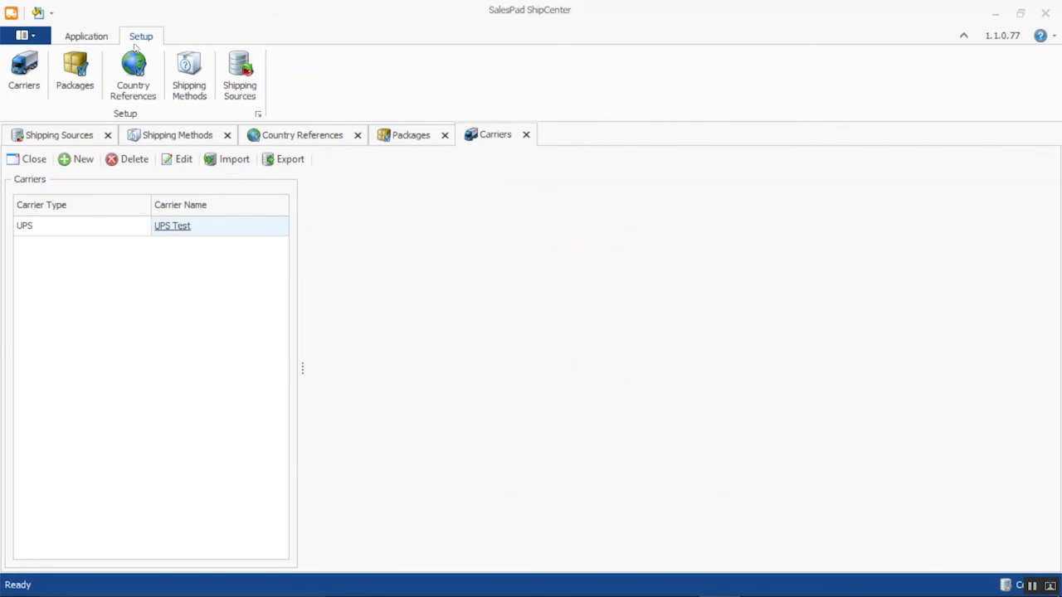
pyautogui.click(102, 37)
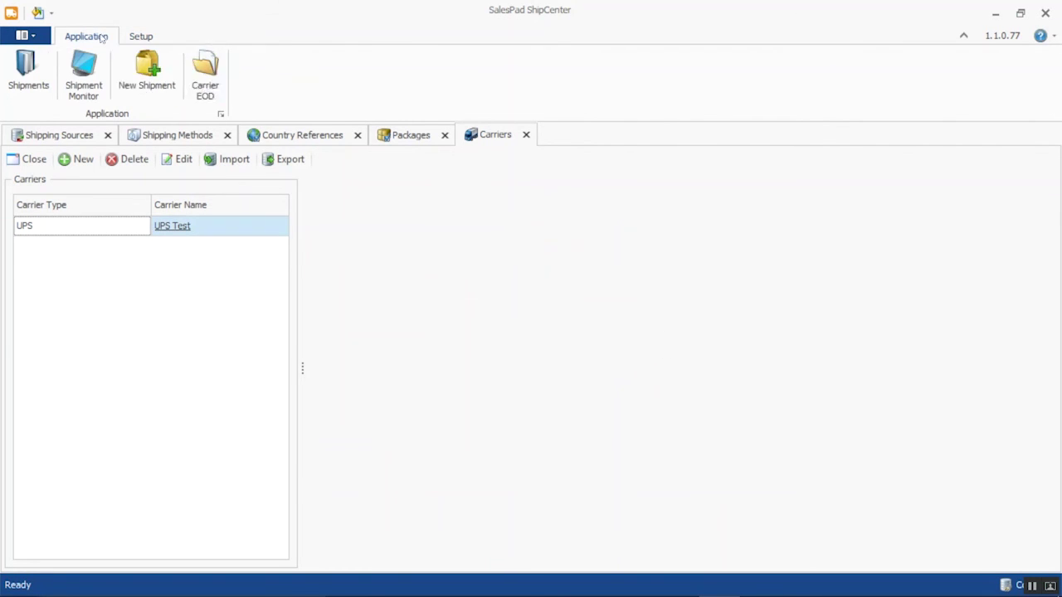
# Close the Carriers, Packages, Country References, Shipping Methods and Shipping Sources views
pyautogui.click(526, 135)
pyautogui.click(445, 134)
pyautogui.click(357, 135)
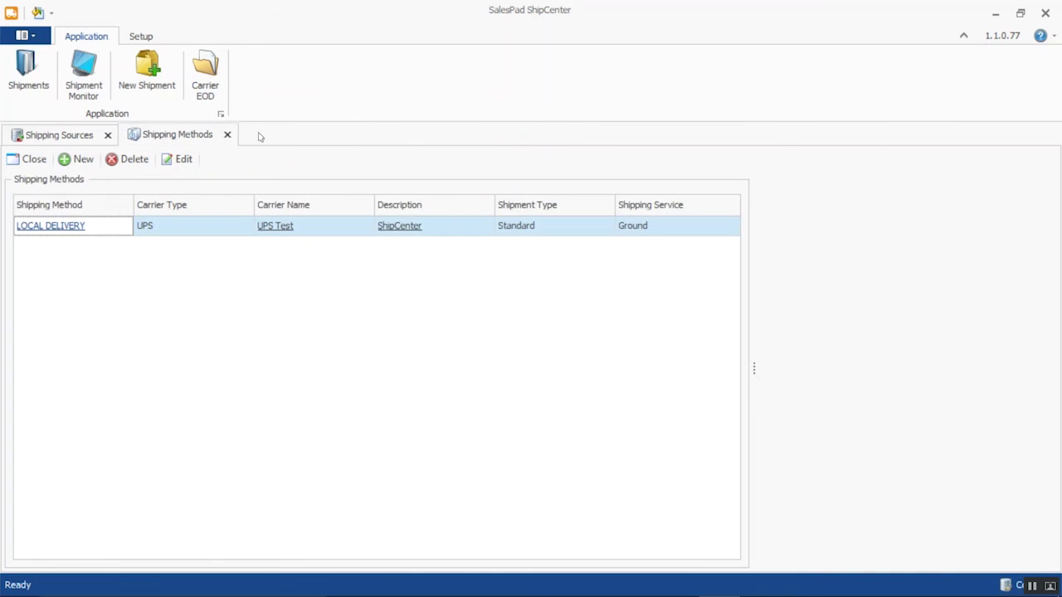
pyautogui.click(227, 134)
pyautogui.click(108, 135)
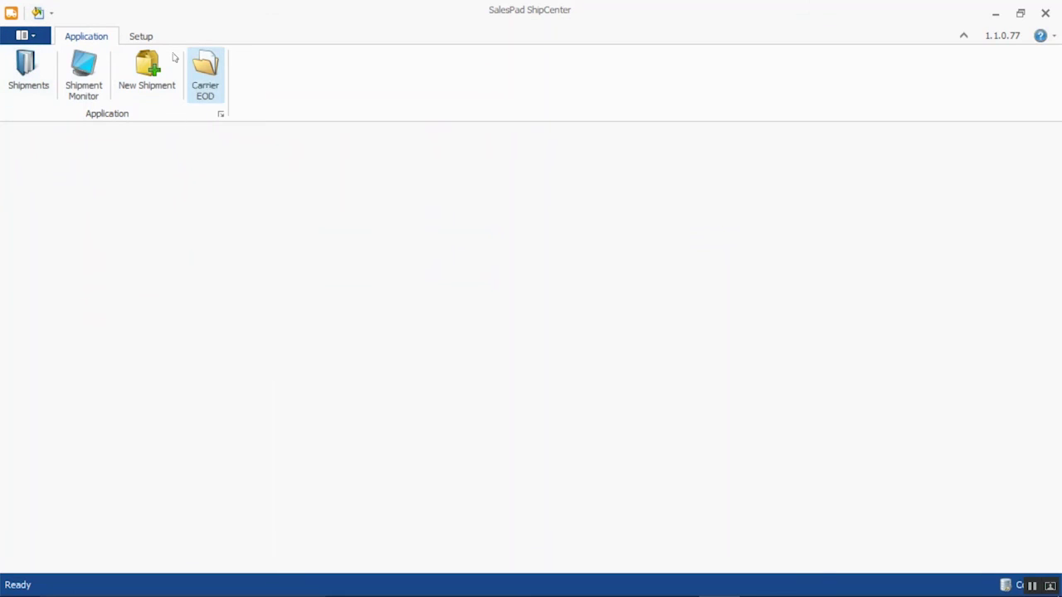
# Filter the Shipments list to Created On 06/22, then inspect and close shipment 1003
pyautogui.click(29, 70)
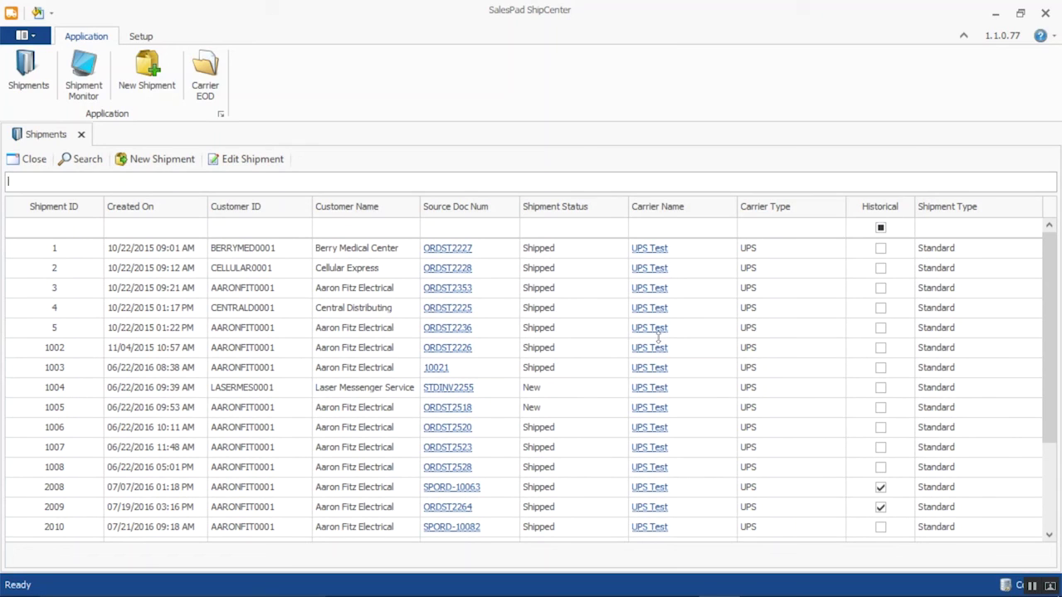
pyautogui.click(191, 229)
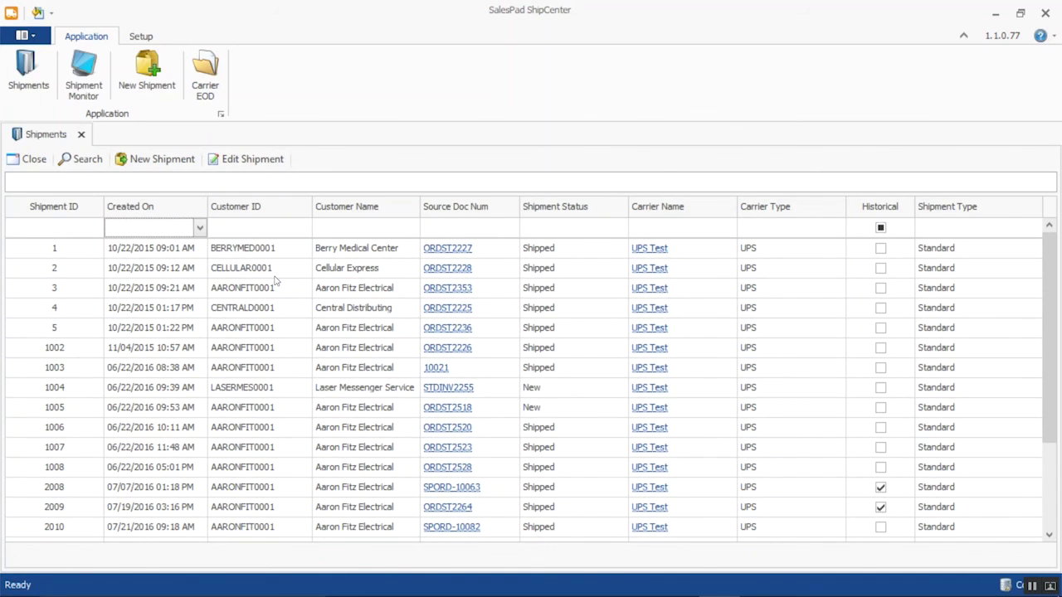
pyautogui.write('06/22/2016 12:00...')
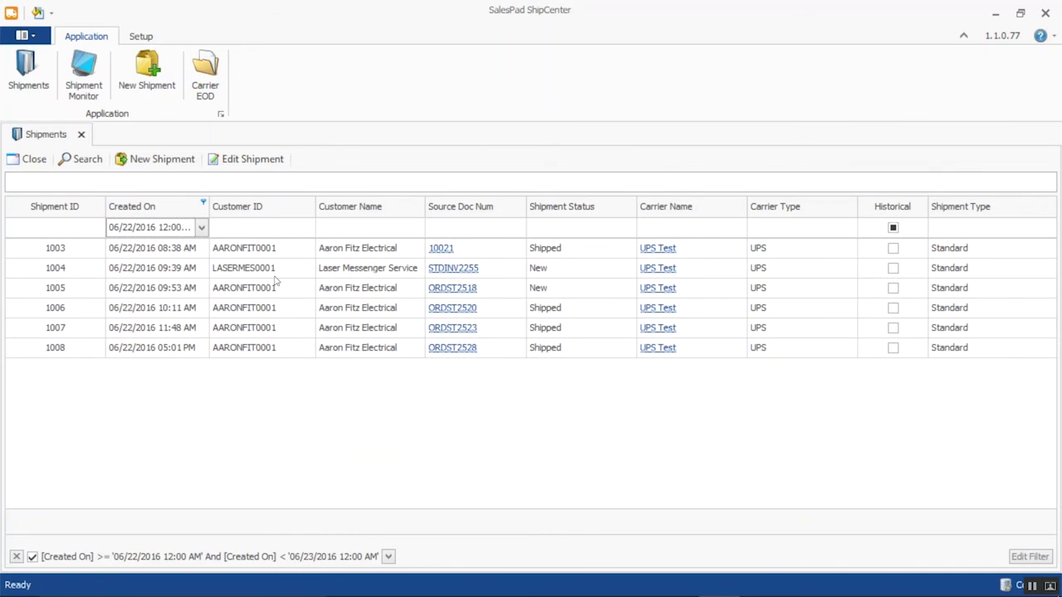
pyautogui.click(139, 249)
pyautogui.click(158, 269)
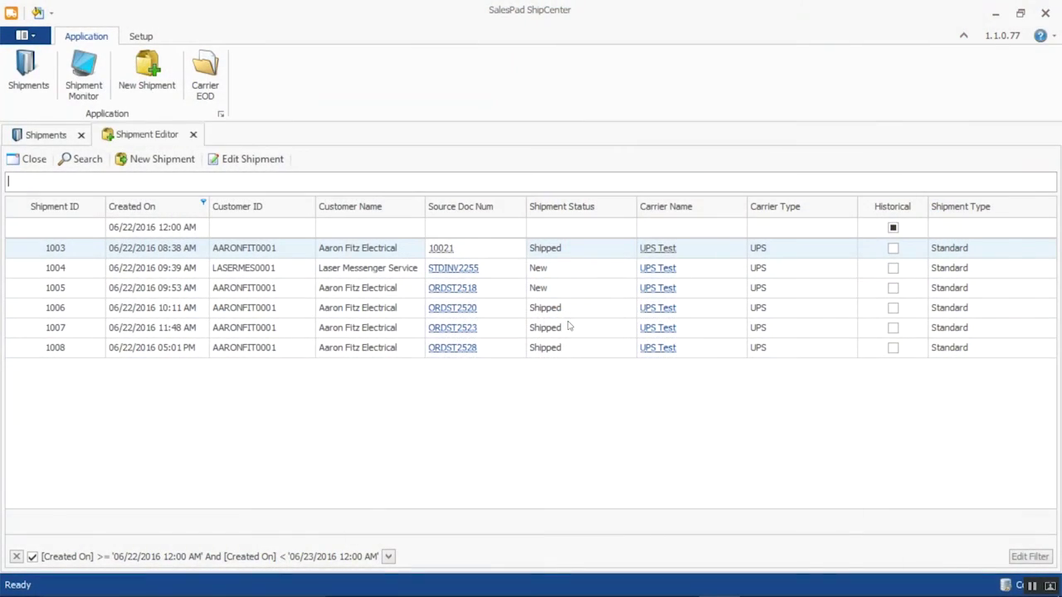
pyautogui.doubleClick(391, 253)
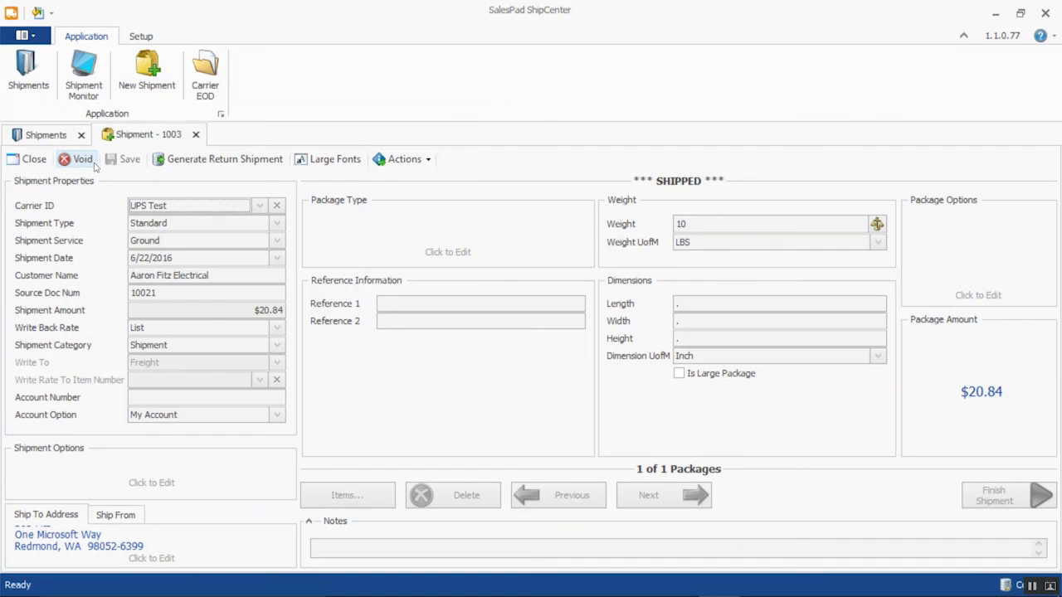
pyautogui.click(196, 135)
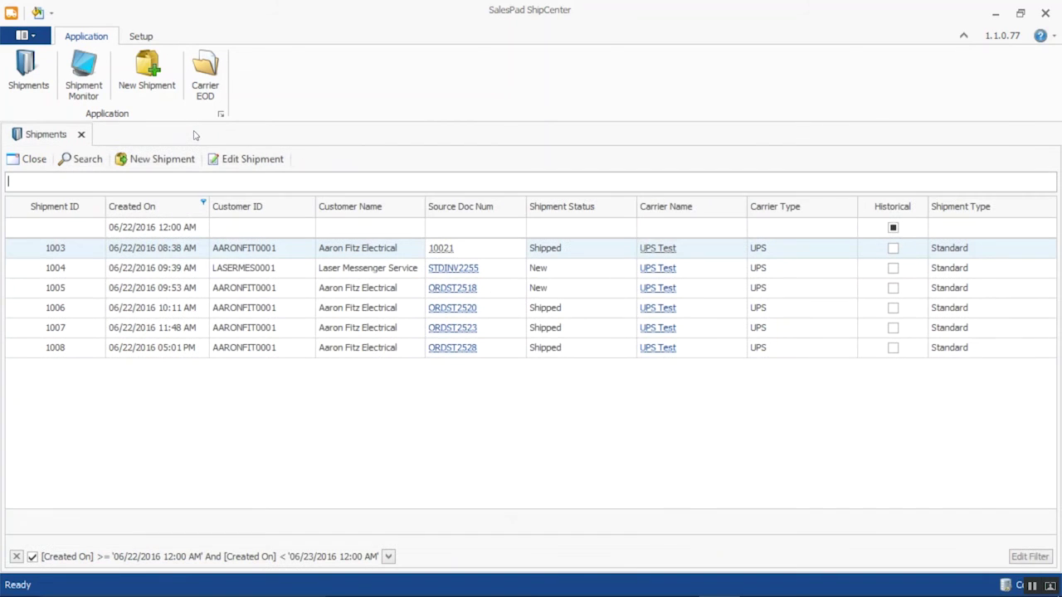
# Open the Shipment Monitor and start a new shipment, checking its available carriers
pyautogui.click(88, 91)
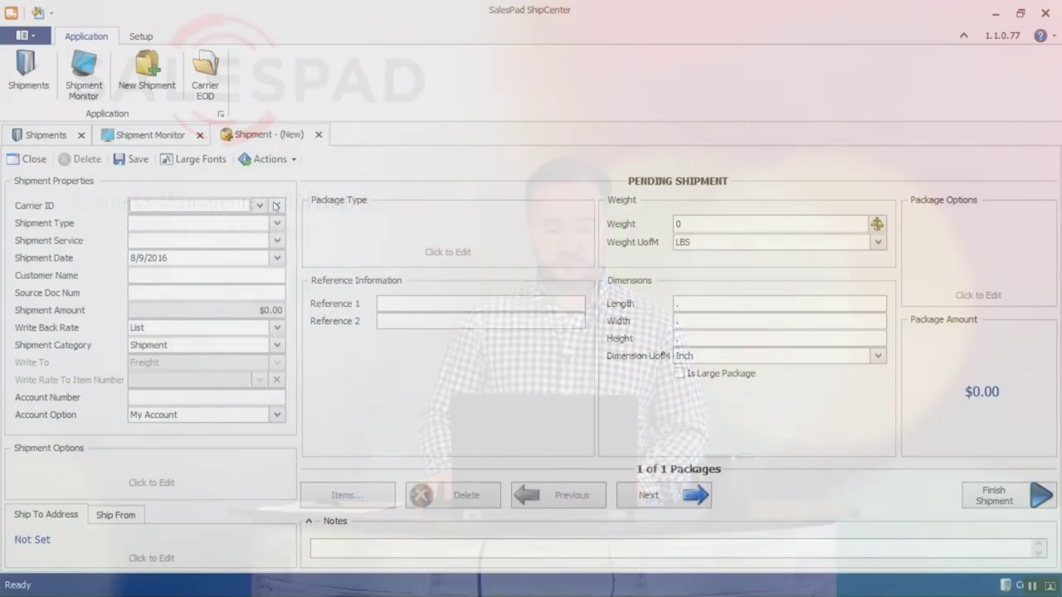
pyautogui.click(260, 205)
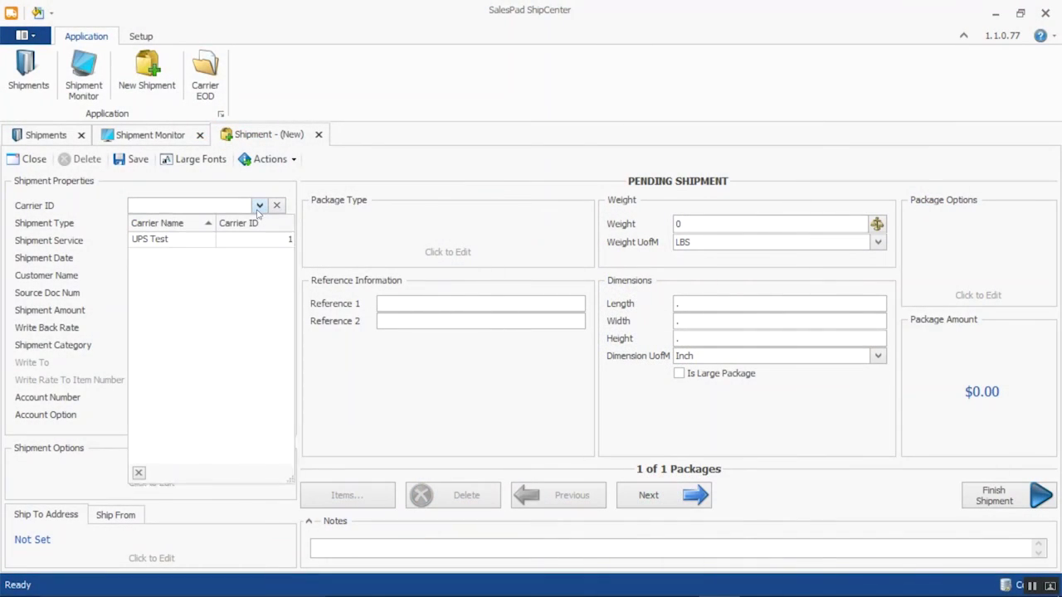
# Attempt the carrier end-of-day process, then discard the unsaved new pending shipment
pyautogui.click(260, 205)
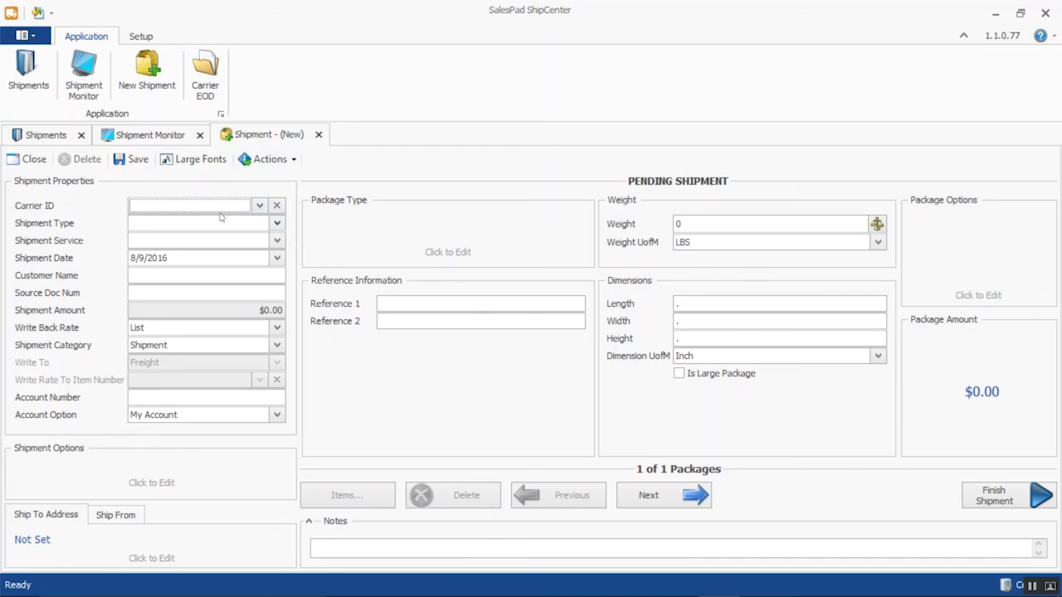
pyautogui.click(215, 100)
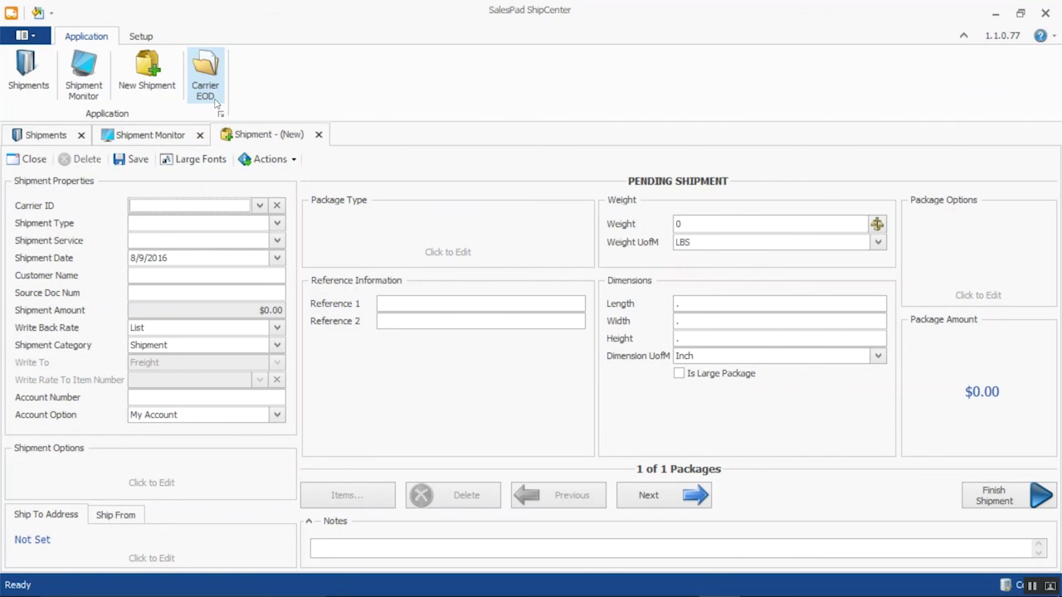
pyautogui.click(319, 134)
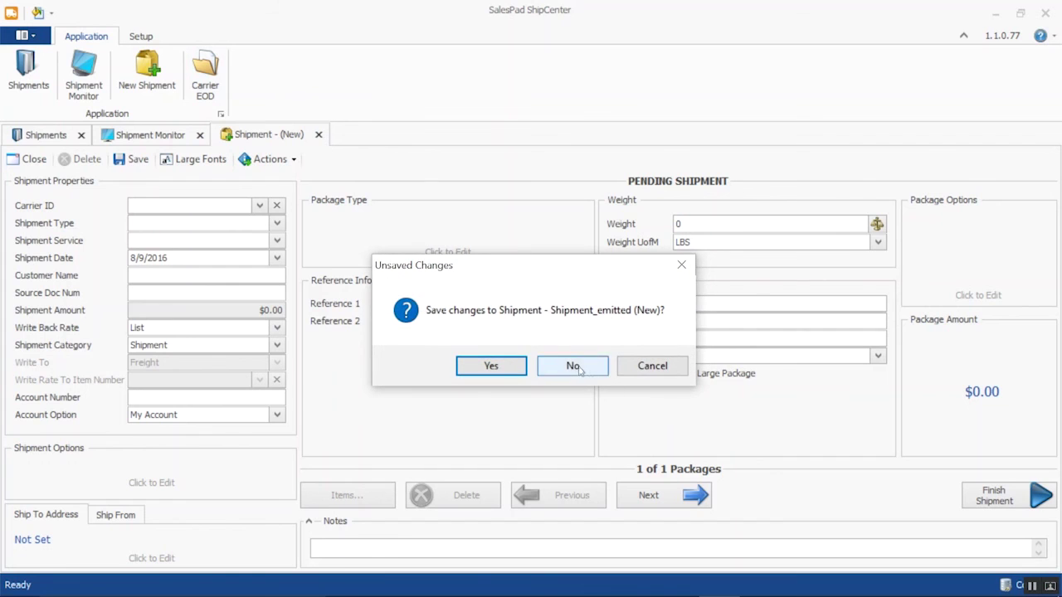
pyautogui.click(572, 365)
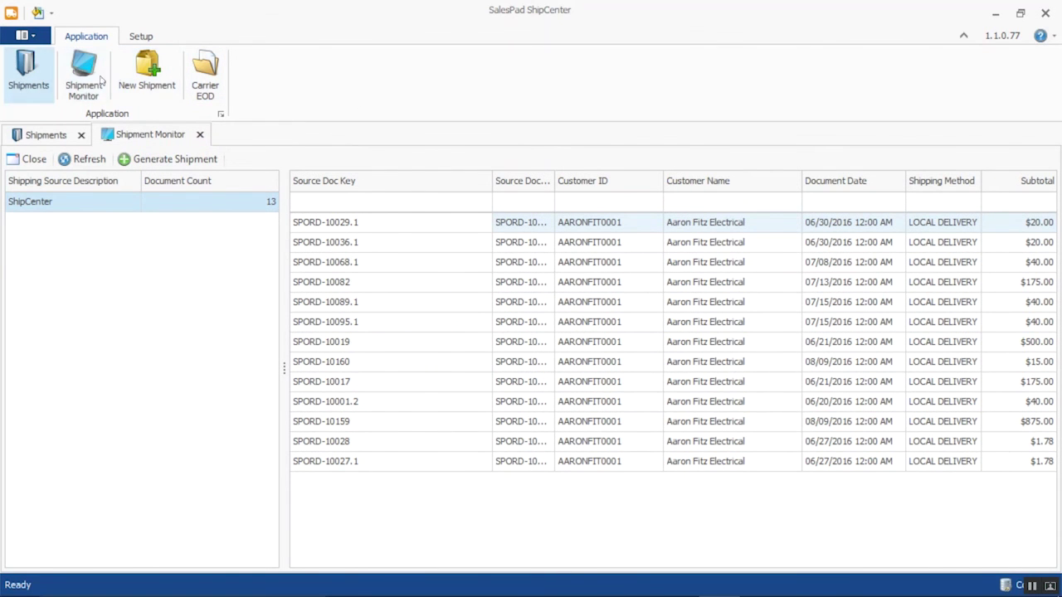
# Start a shipment for order SPORD-10159 from the Shipment Monitor list
pyautogui.click(141, 35)
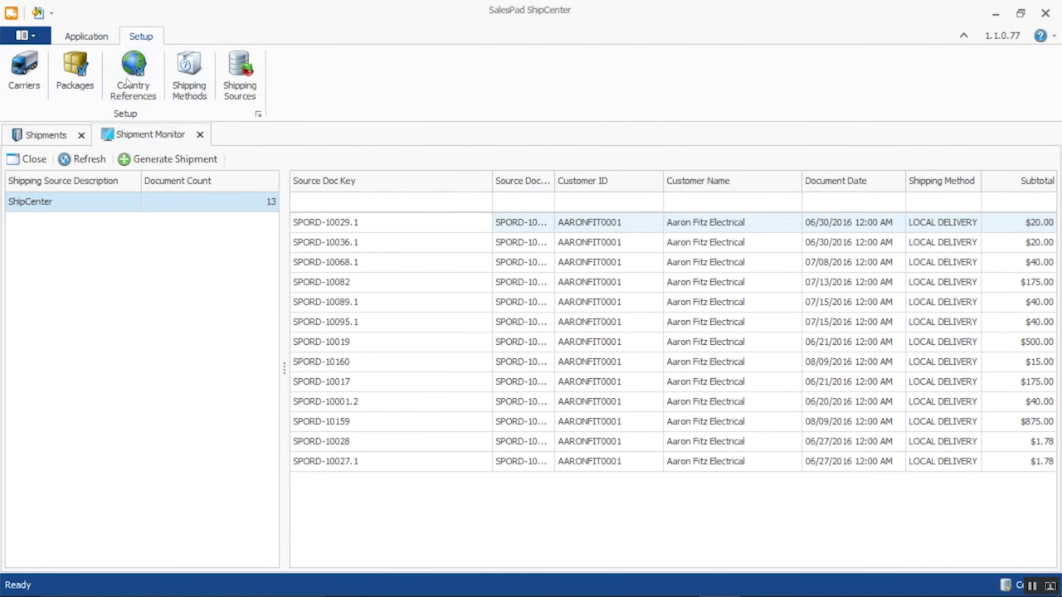
pyautogui.click(95, 37)
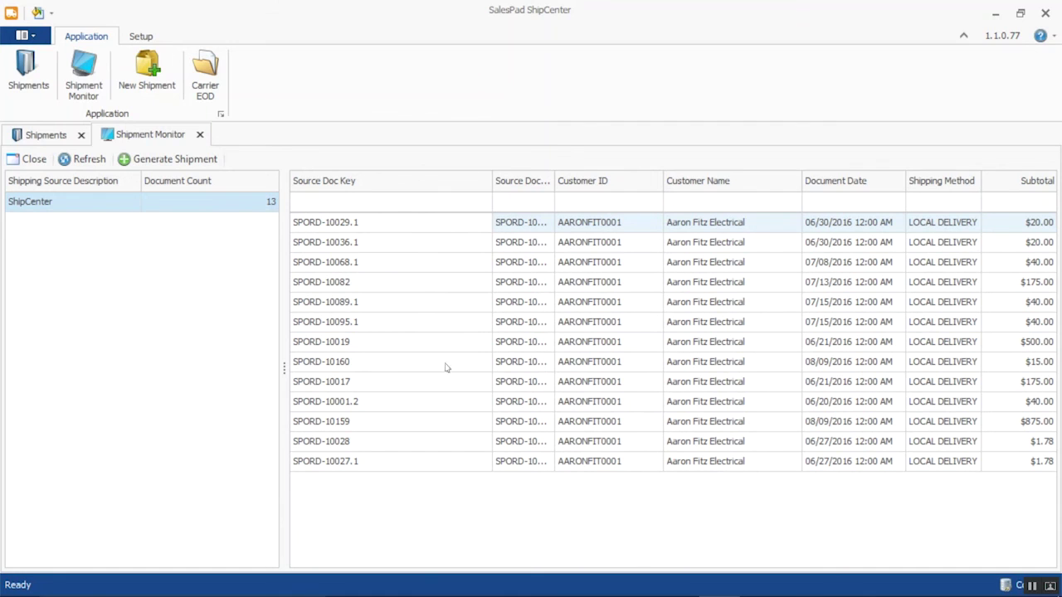
pyautogui.doubleClick(339, 425)
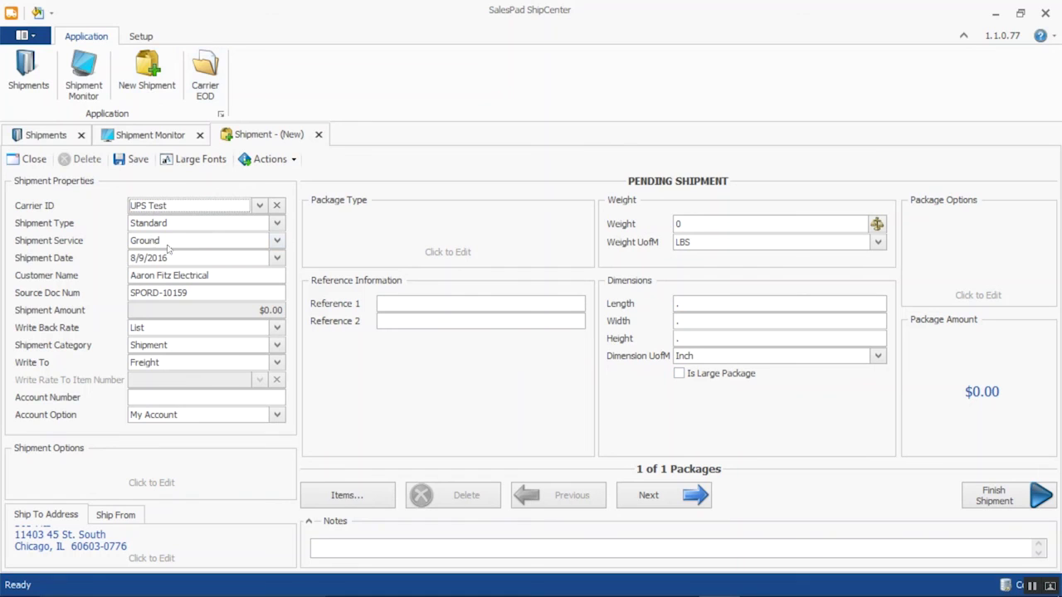
# Keep the SPORD-10159 shipment type as Standard and review the order's line items
pyautogui.click(195, 226)
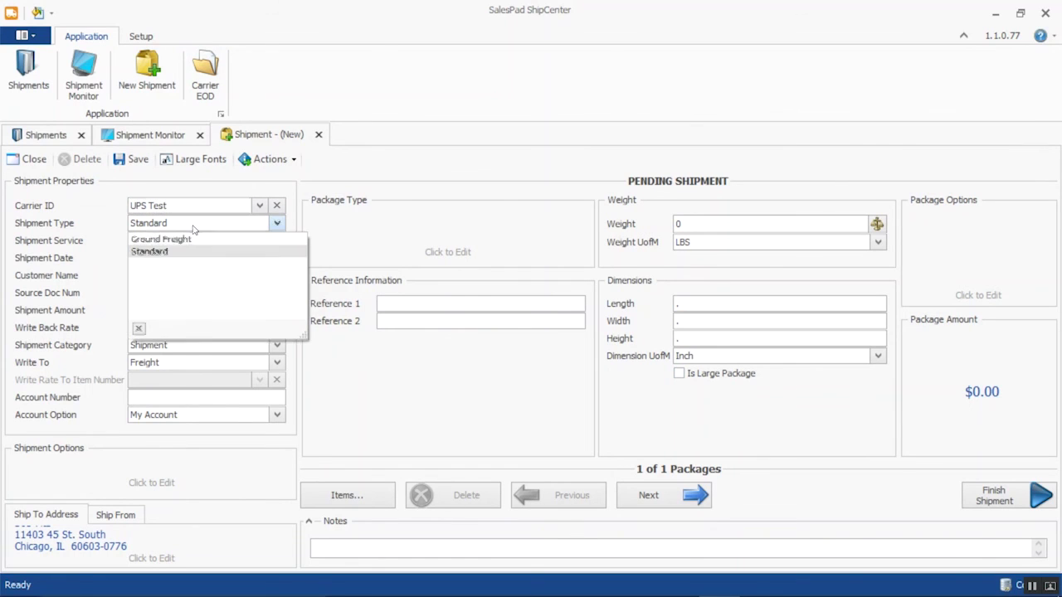
pyautogui.click(194, 225)
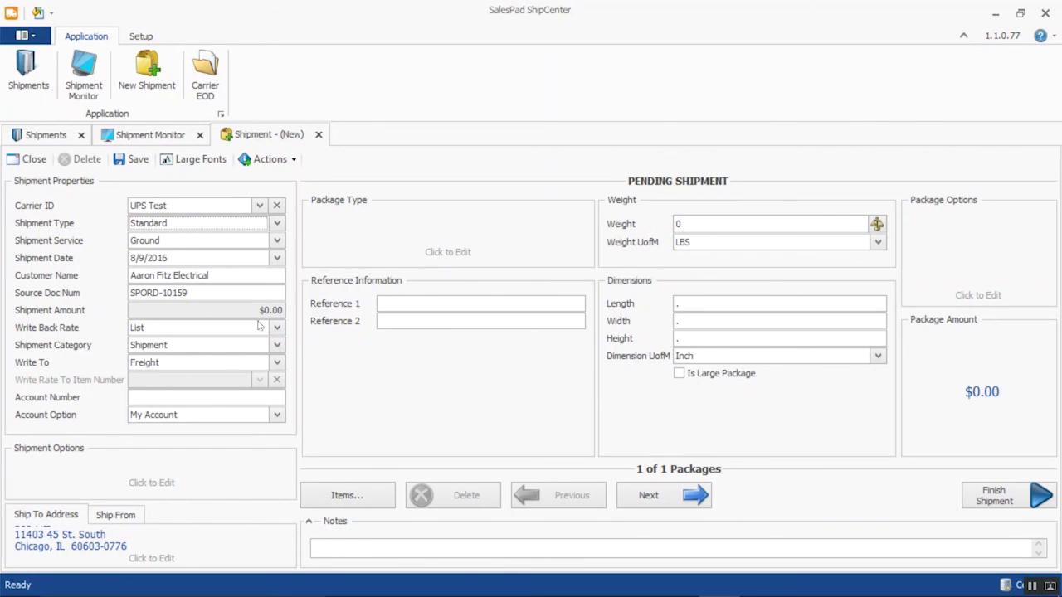
pyautogui.click(346, 501)
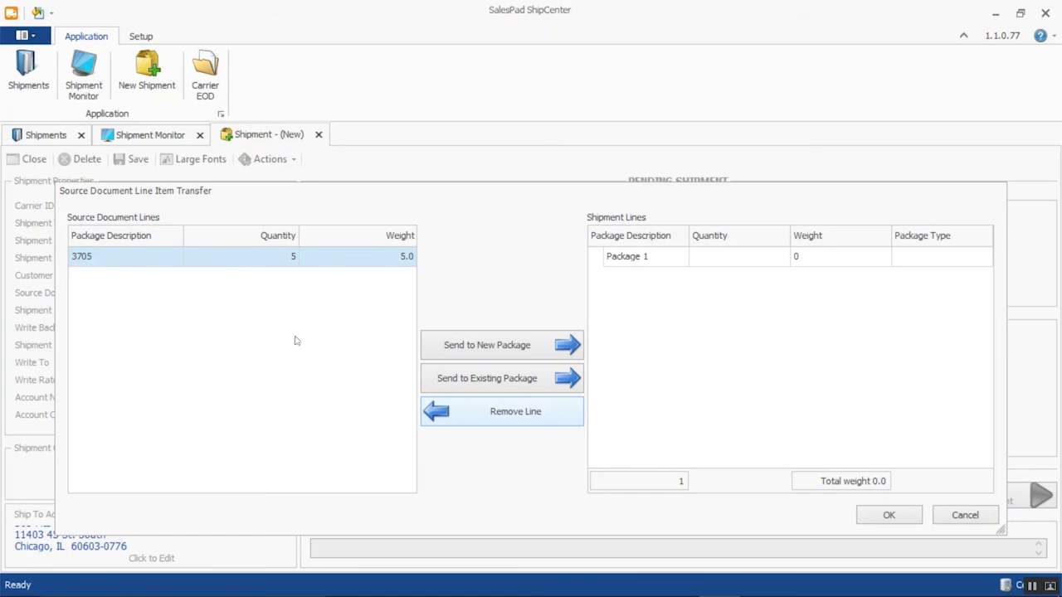
pyautogui.click(965, 515)
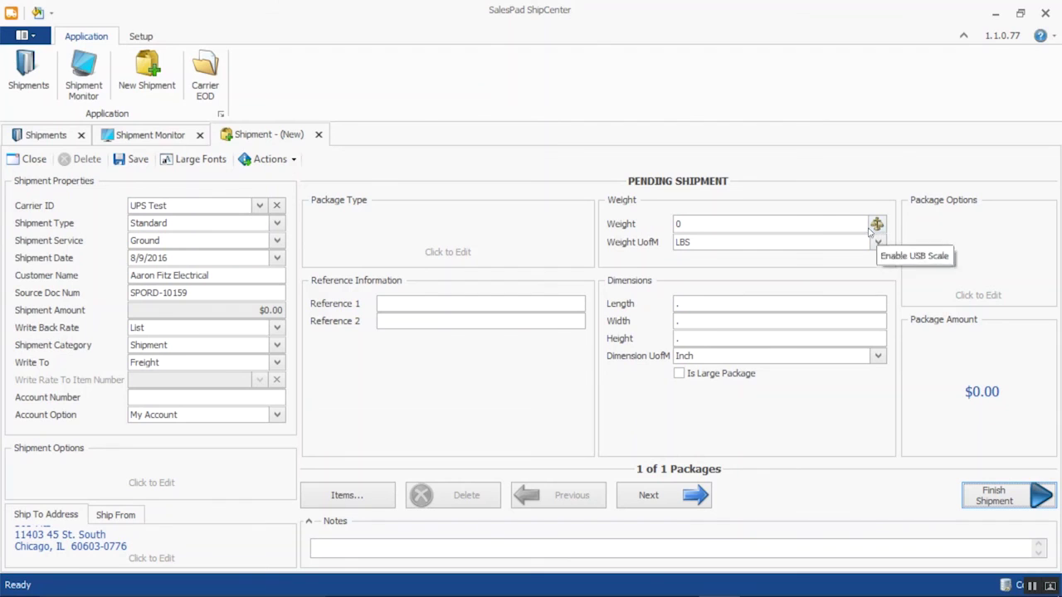
pyautogui.click(878, 225)
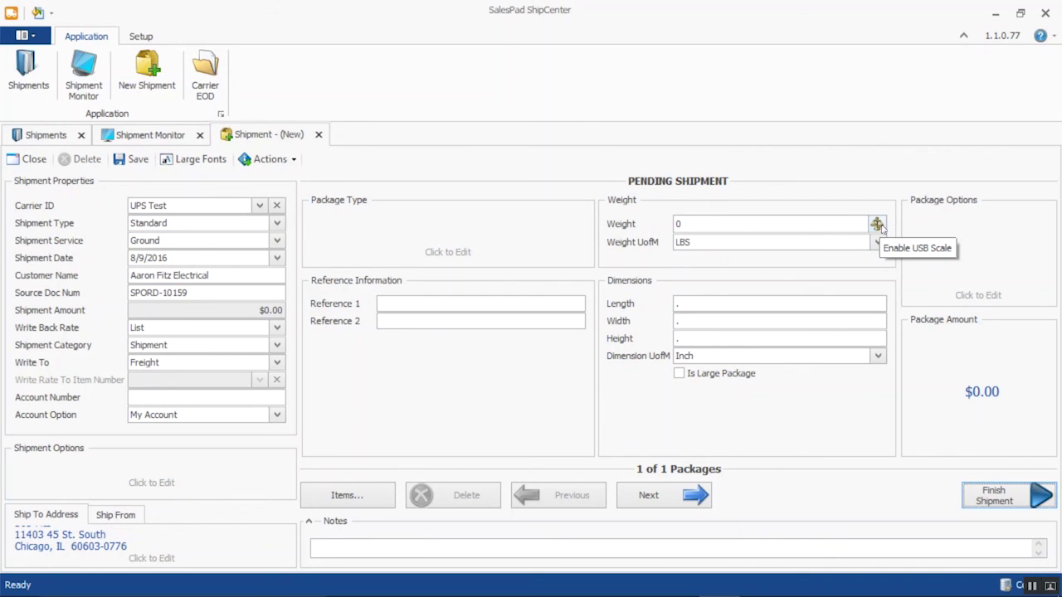
# Try weighing with a USB scale, dismiss the no-scale warning, and bring up the Package Chooser
pyautogui.click(878, 225)
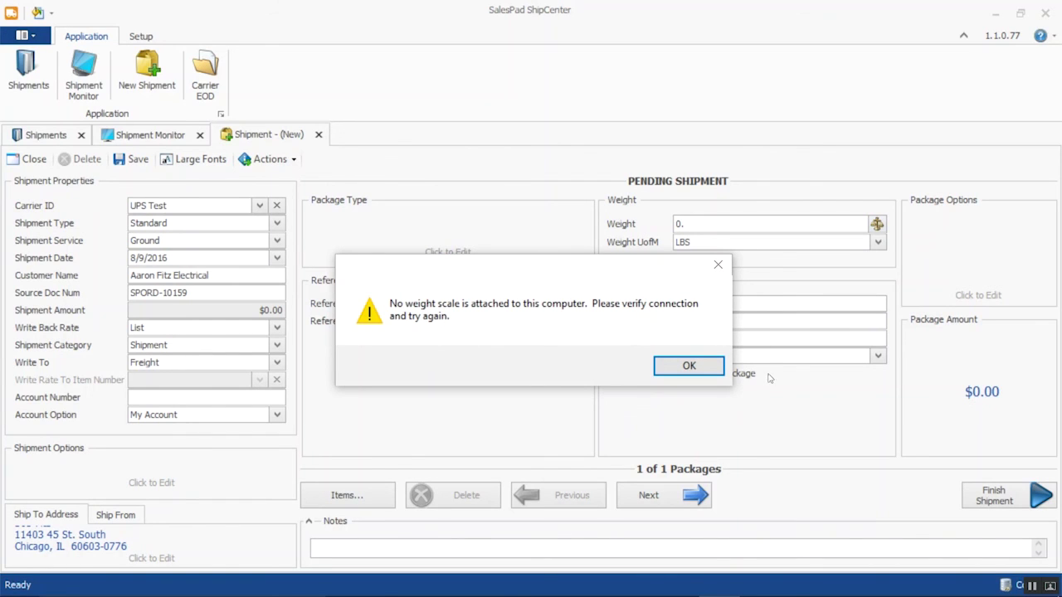
pyautogui.click(688, 367)
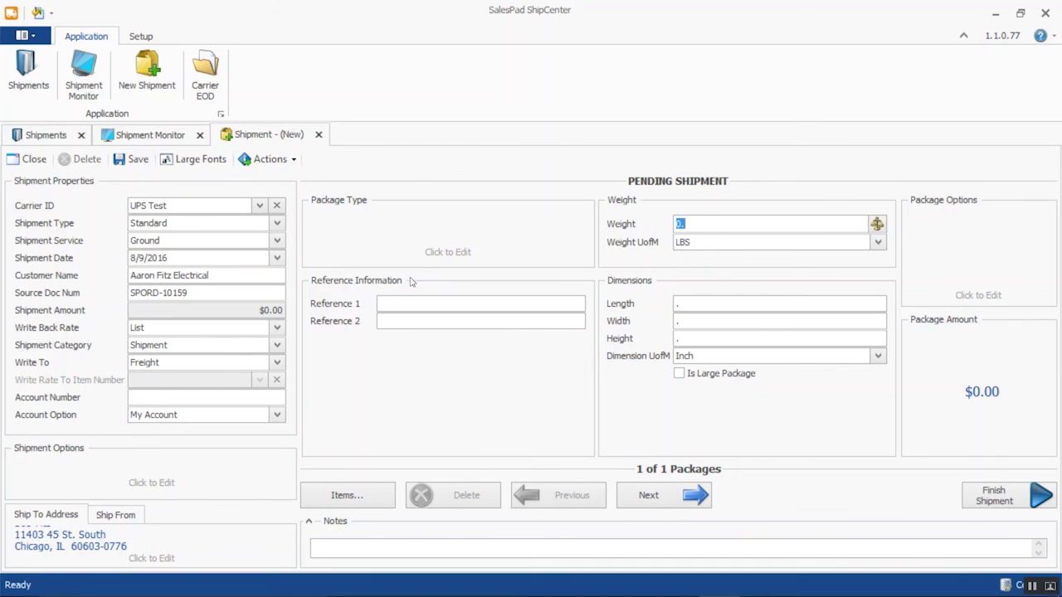
pyautogui.click(437, 247)
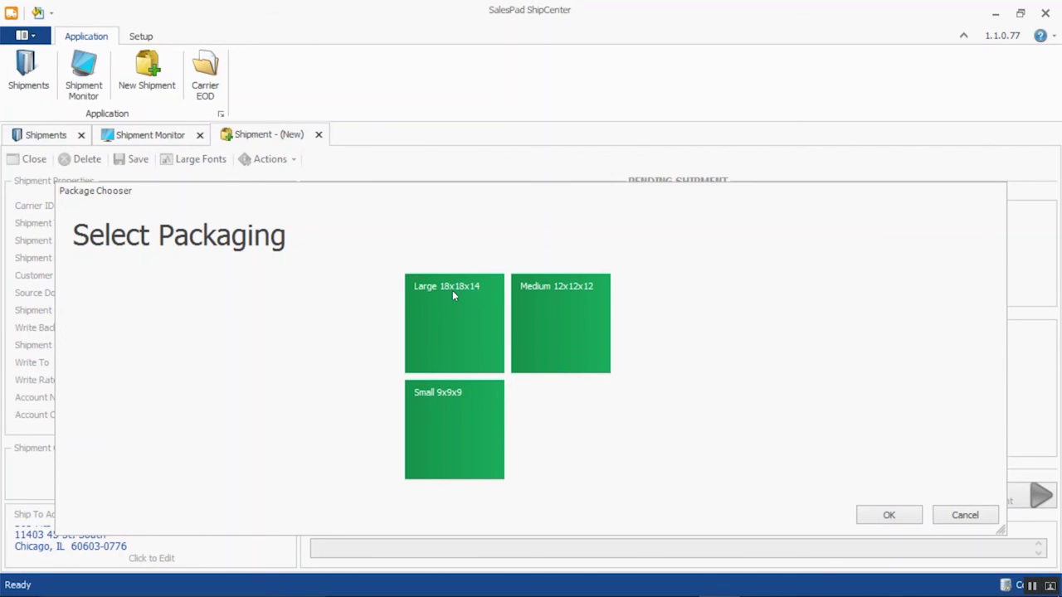
# Pack the shipment in a Large 18x18x14 box and select order line 3705 for transfer
pyautogui.click(453, 335)
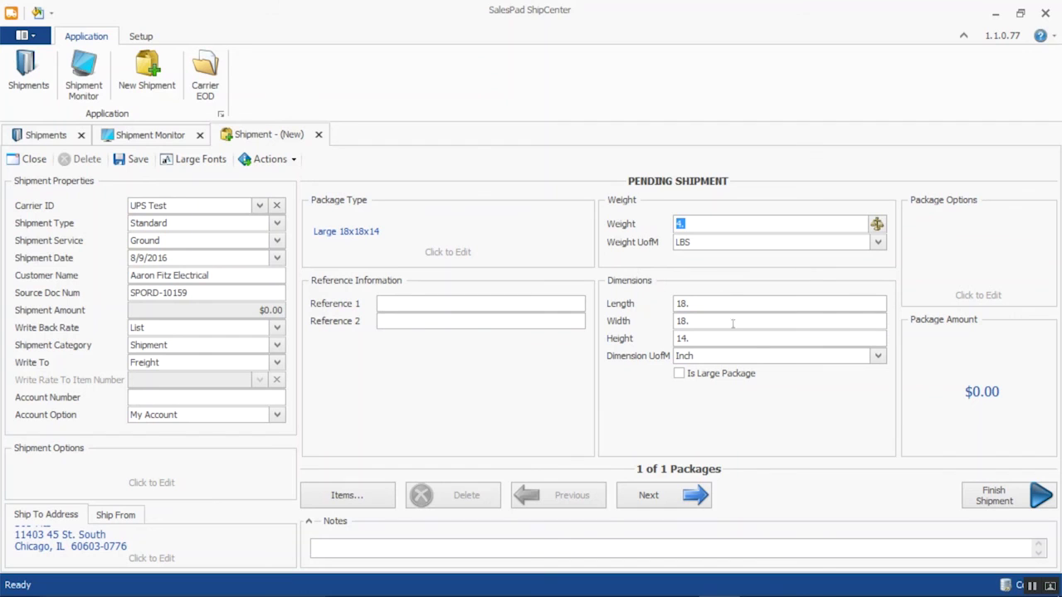
pyautogui.click(347, 494)
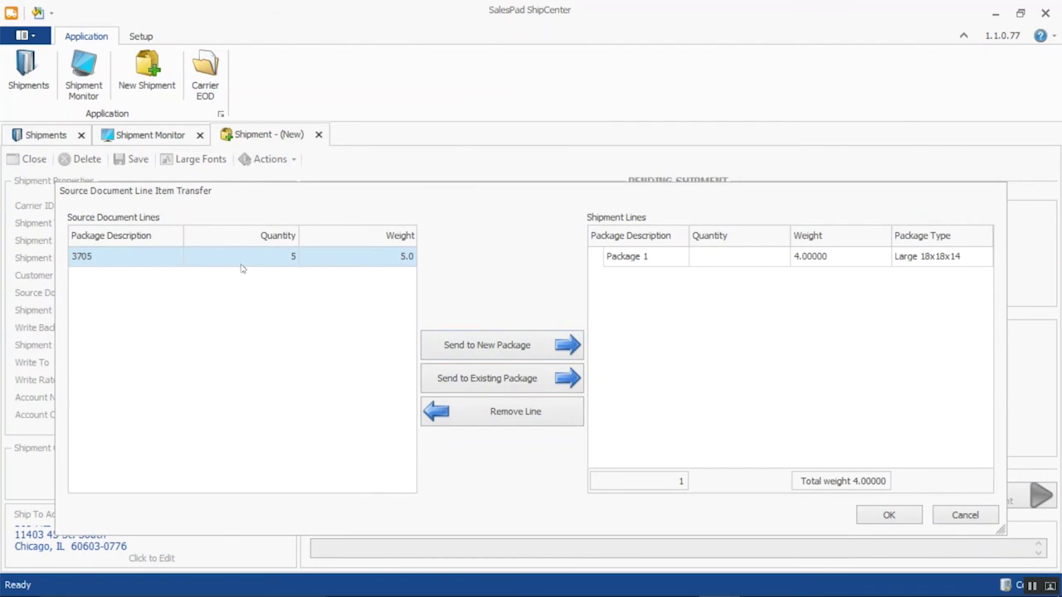
pyautogui.click(125, 263)
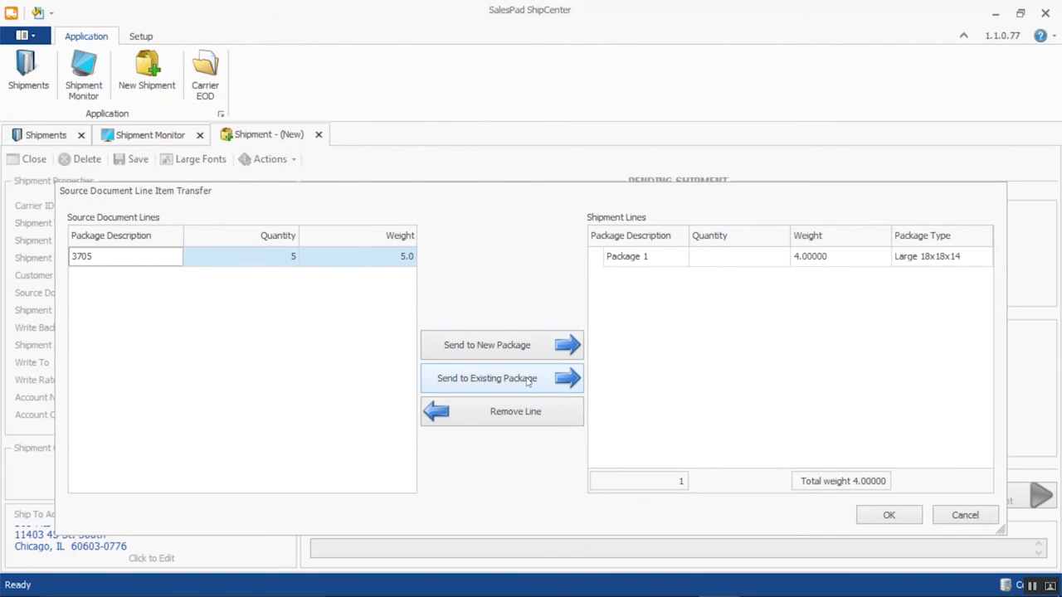
# Send item 3705 to existing Package 1 and confirm, making the package 29 lbs
pyautogui.click(532, 379)
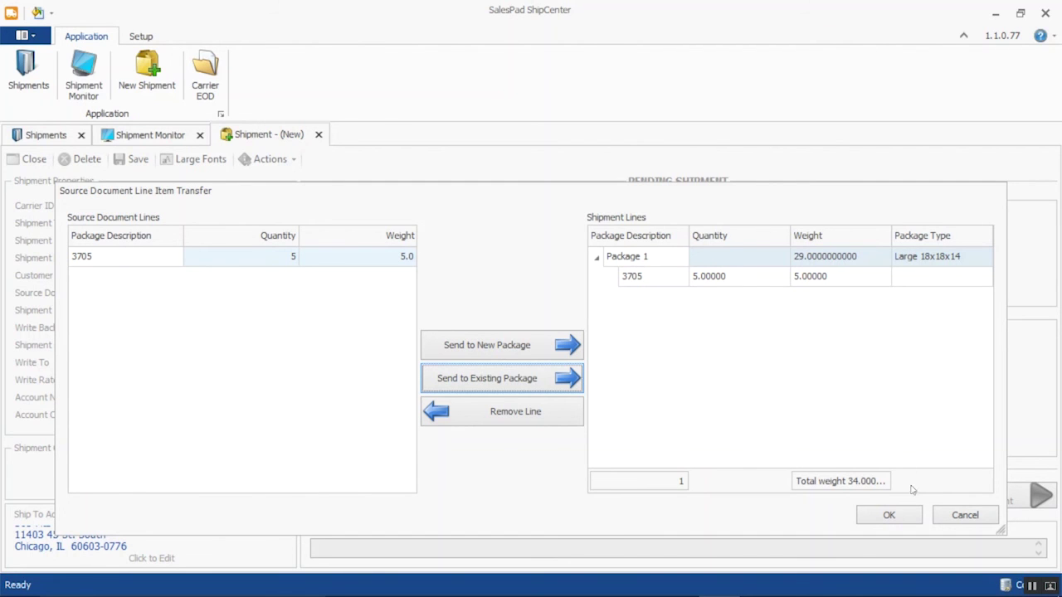
pyautogui.click(888, 515)
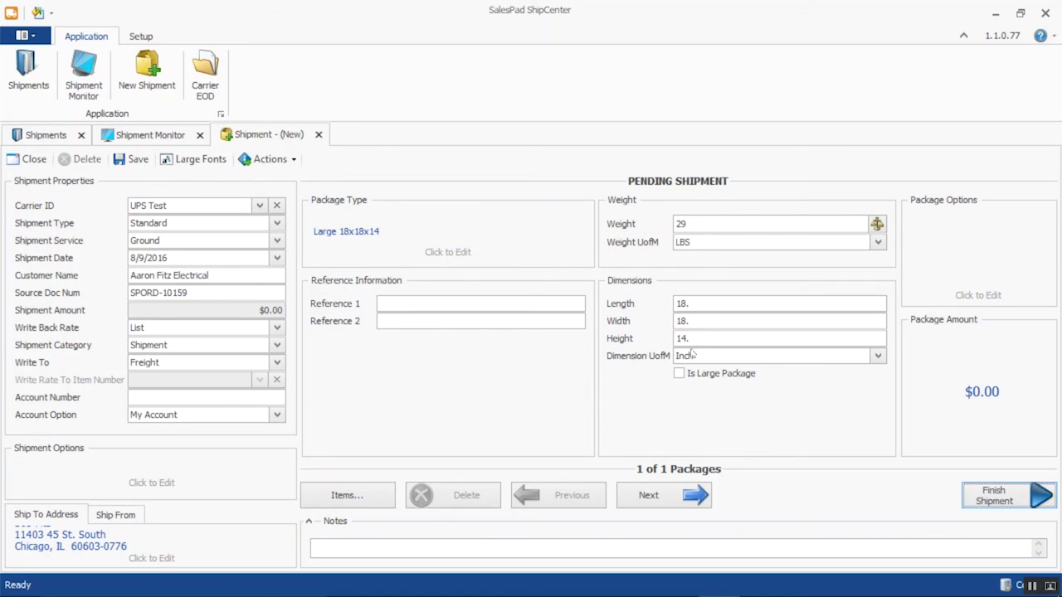
# Finish the shipment, answering No to the rate prompt, to generate the UPS Ground label
pyautogui.click(994, 497)
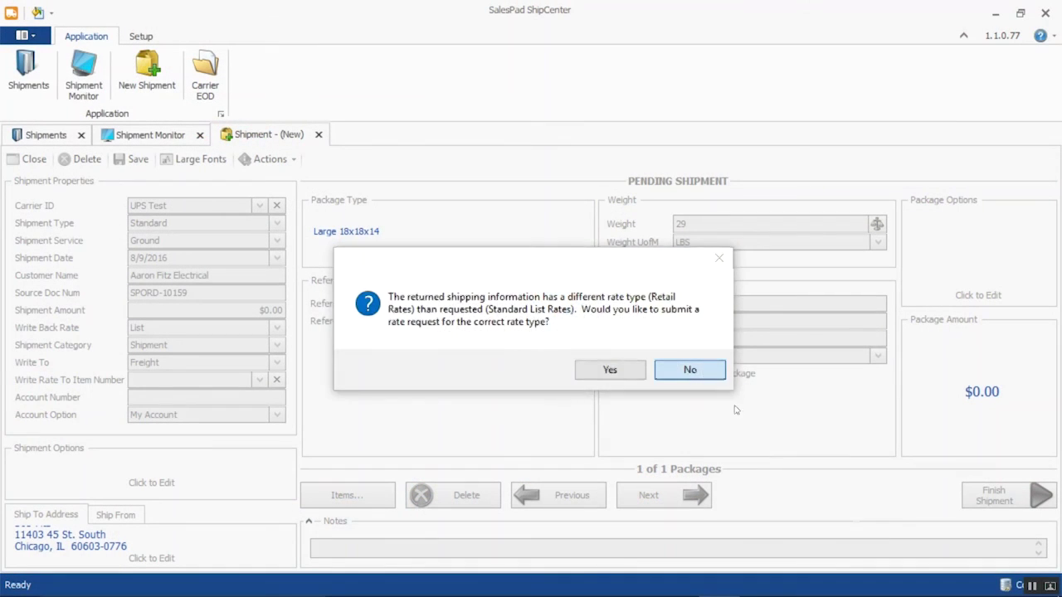
pyautogui.click(702, 375)
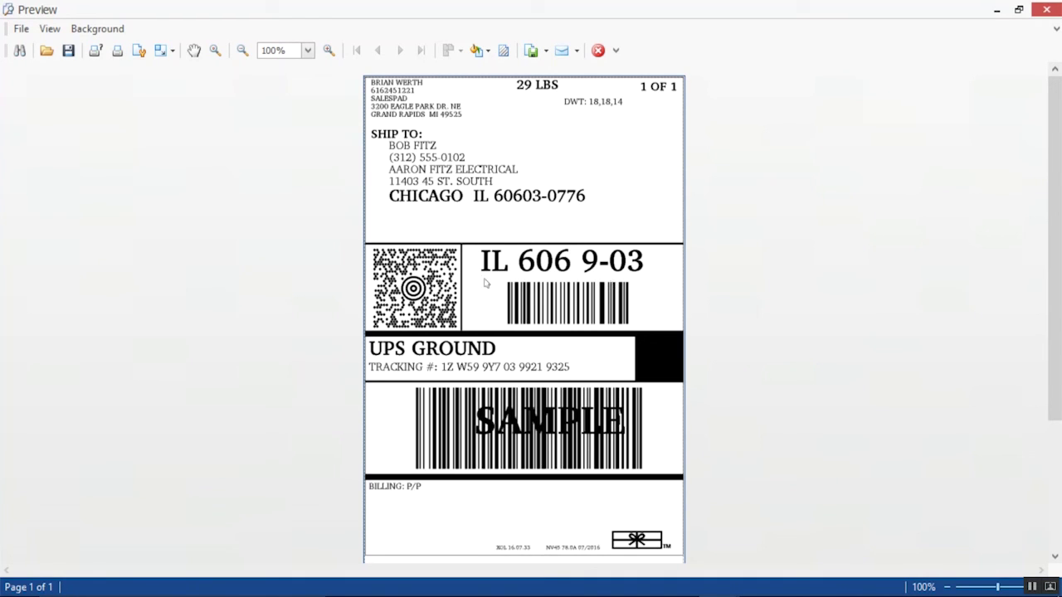
# Close the label preview and the shipped $19.99 SPORD-10159 shipment tab
pyautogui.click(1047, 10)
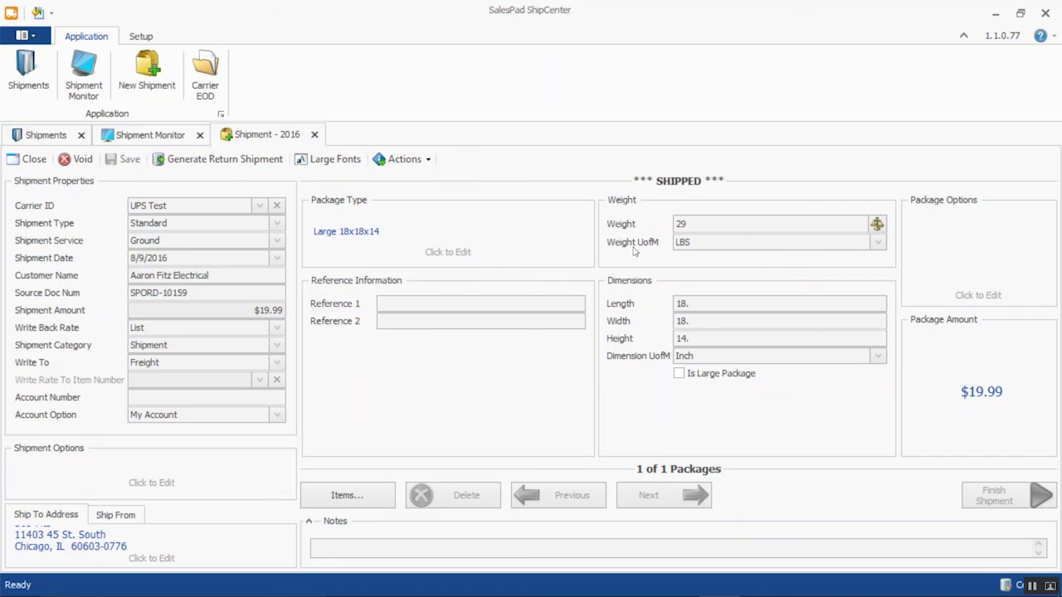
pyautogui.click(314, 134)
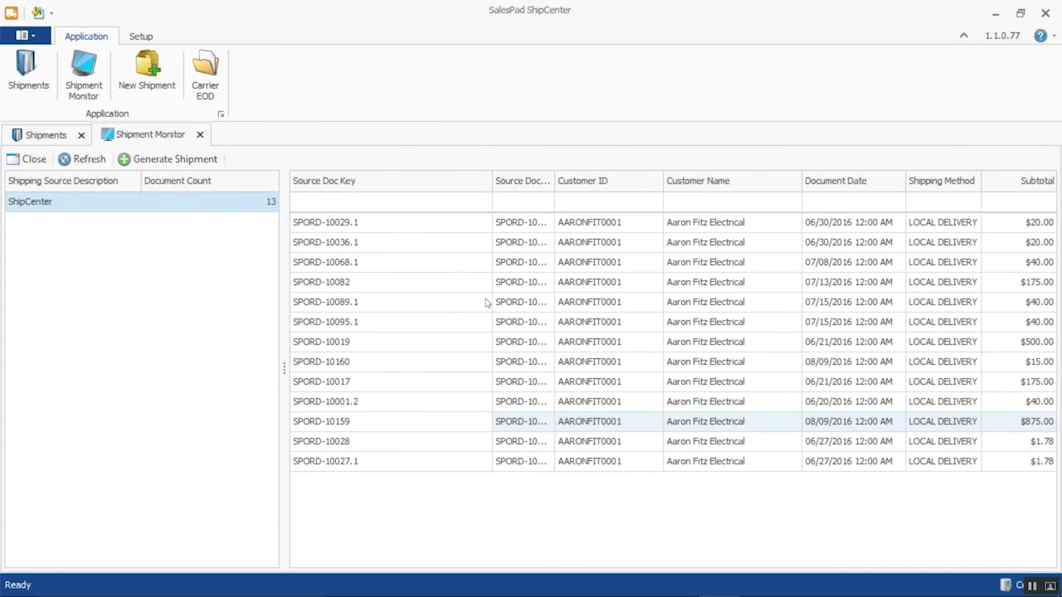
# Start a shipment for order SPORD-10160 using a Large 18x18x14 box
pyautogui.click(343, 363)
pyautogui.doubleClick(344, 363)
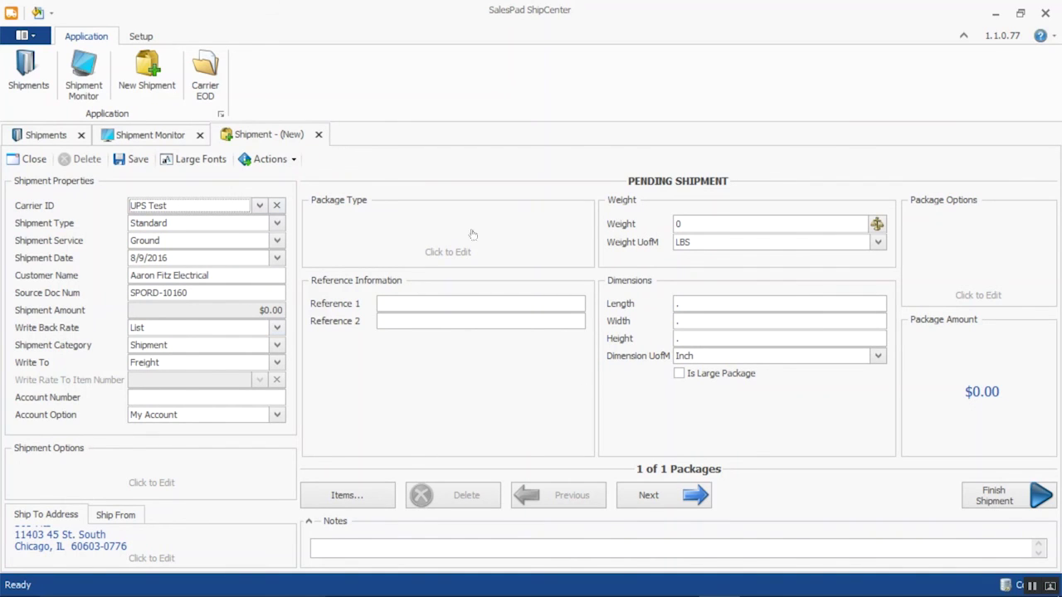
pyautogui.click(437, 249)
pyautogui.click(483, 331)
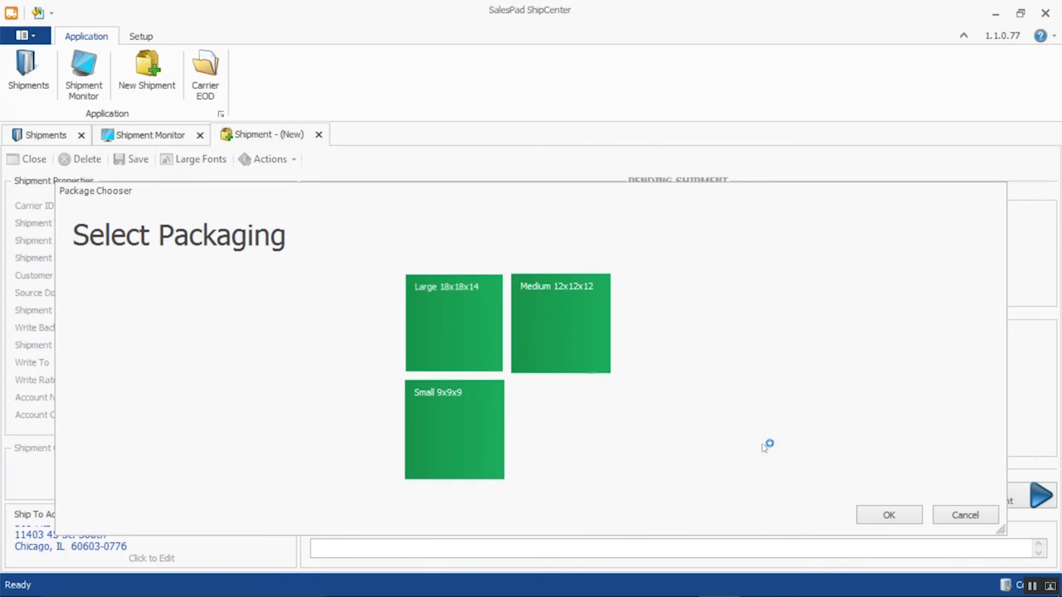
pyautogui.click(897, 513)
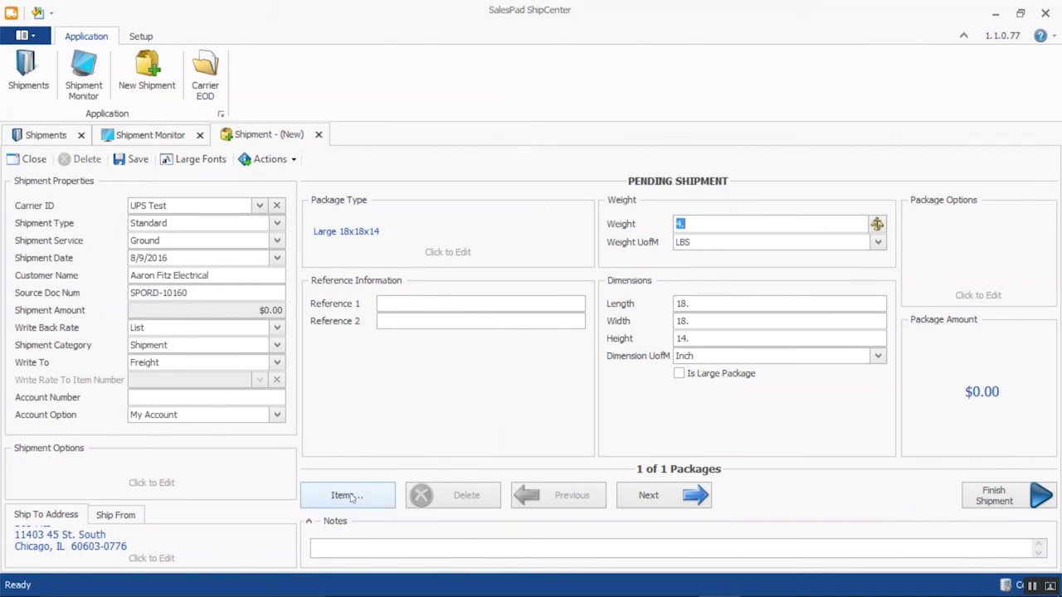
# Add source lines 10001 and 10002 to Package 1, bringing it to 9 LBS
pyautogui.click(346, 495)
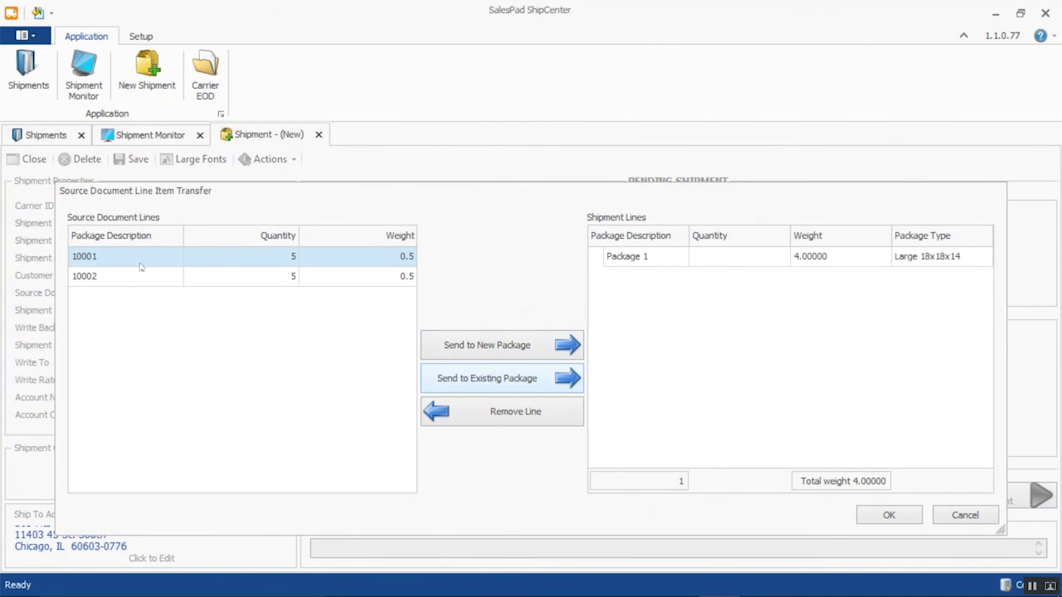
pyautogui.click(253, 264)
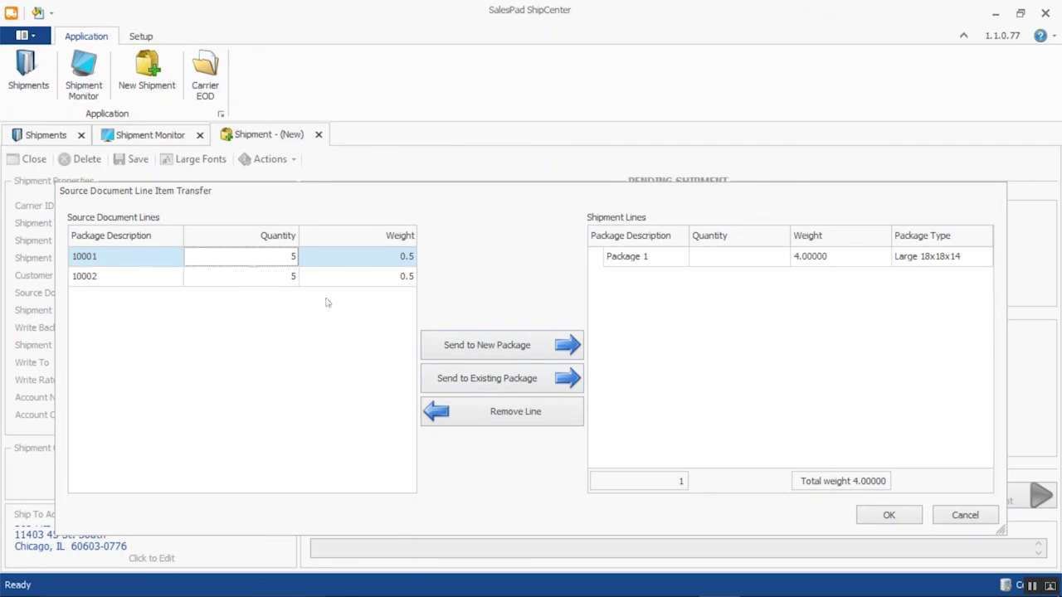
pyautogui.click(554, 386)
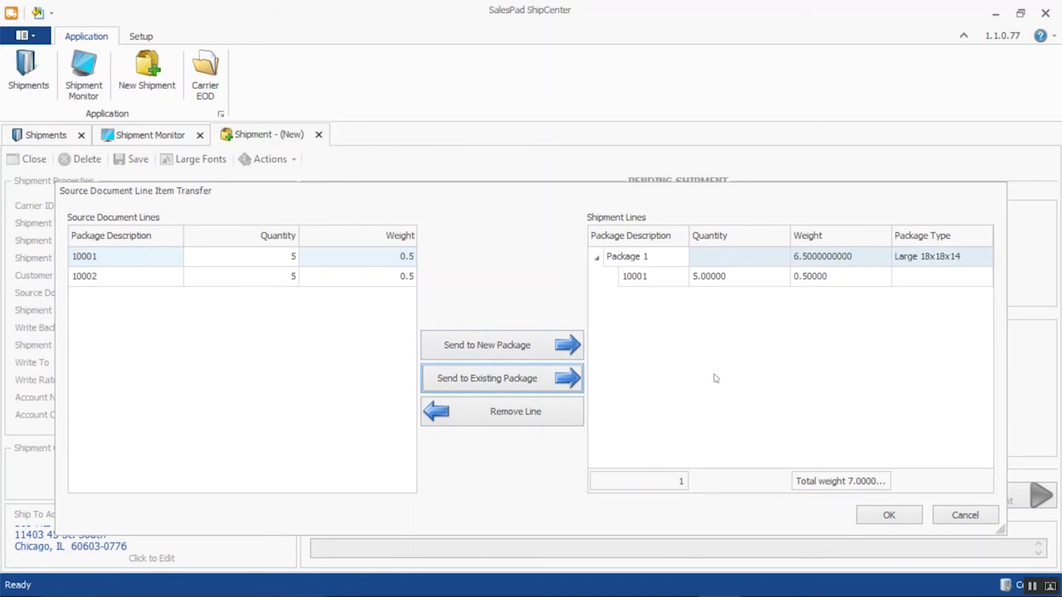
pyautogui.click(111, 280)
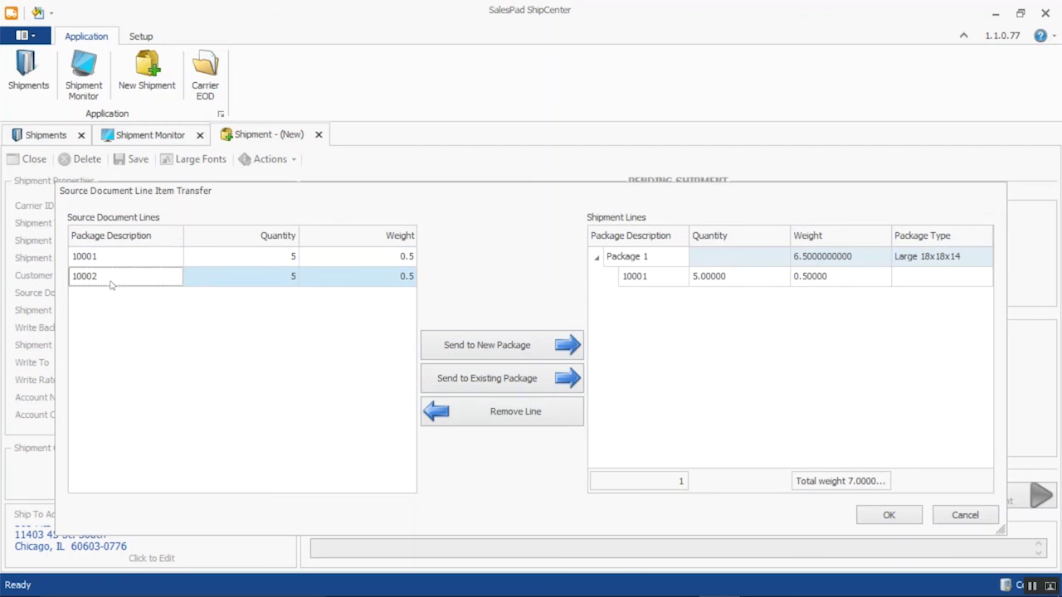
pyautogui.click(552, 389)
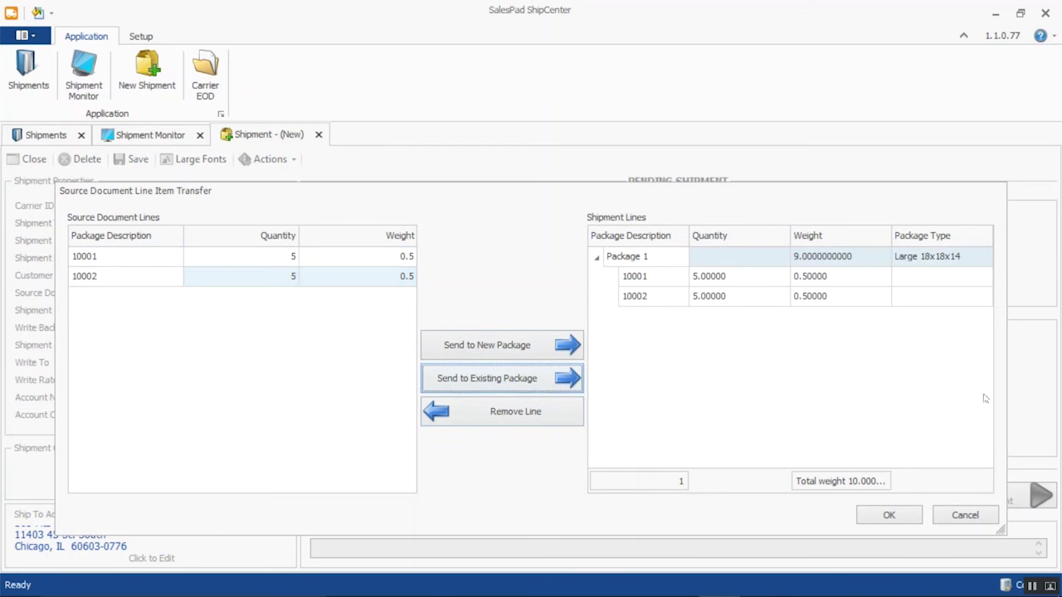
pyautogui.click(911, 514)
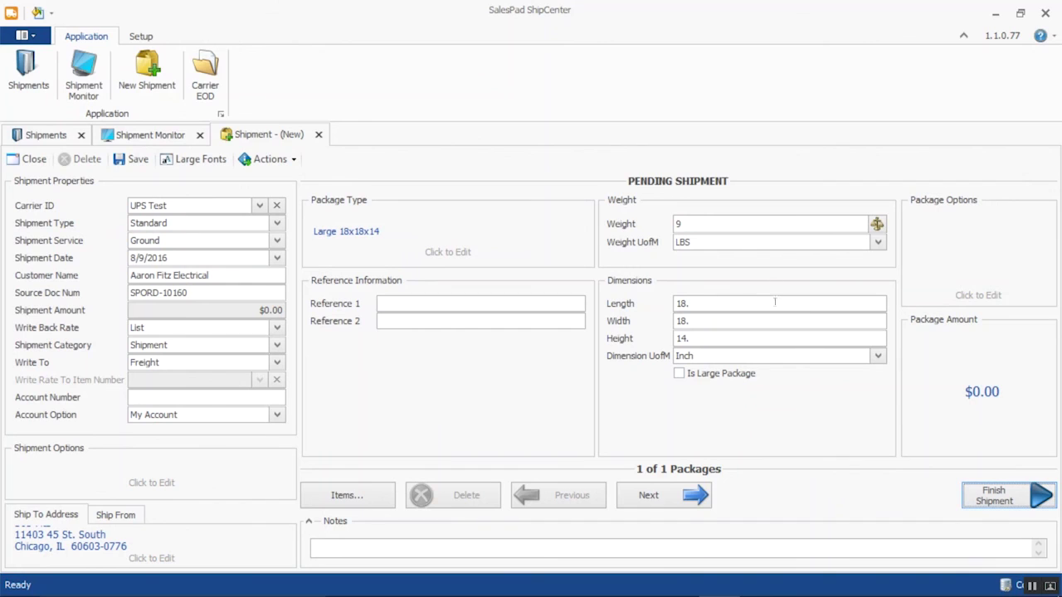
# Compare parcel carrier rates for the pending 9 LBS shipment
pyautogui.click(294, 160)
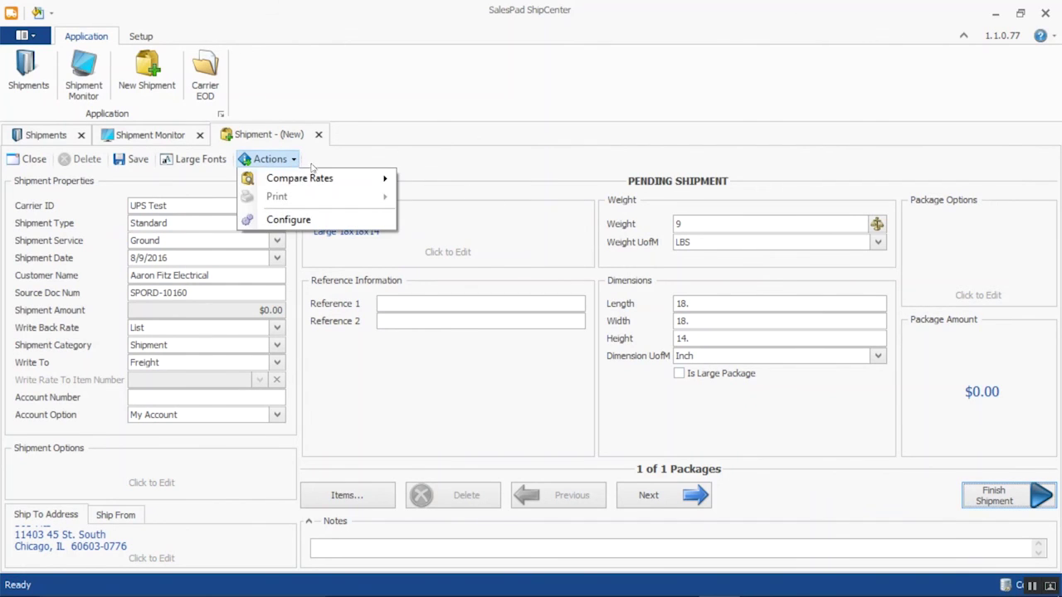
pyautogui.moveTo(351, 186)
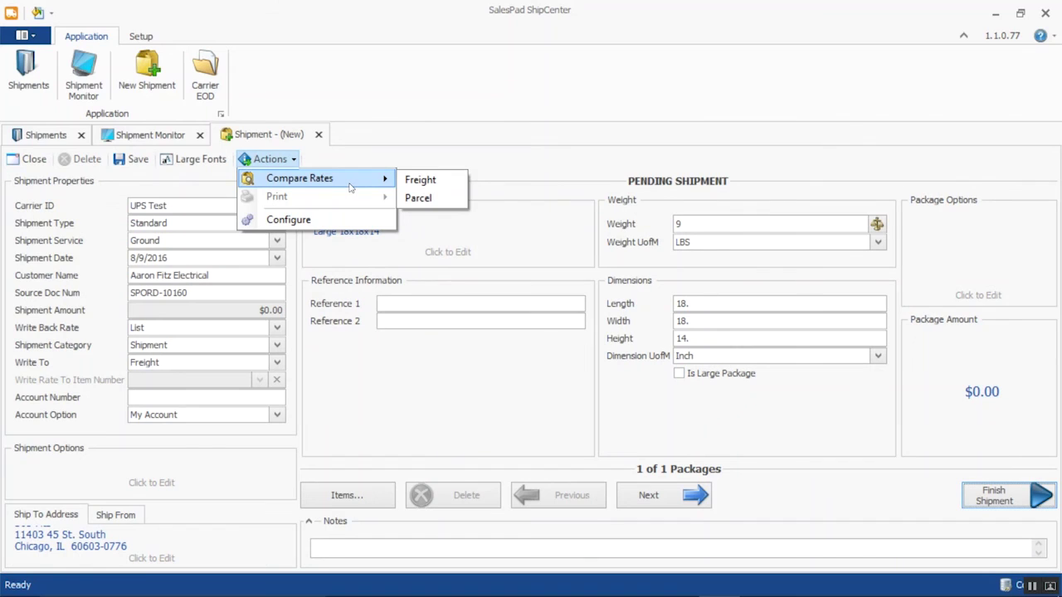
pyautogui.click(420, 199)
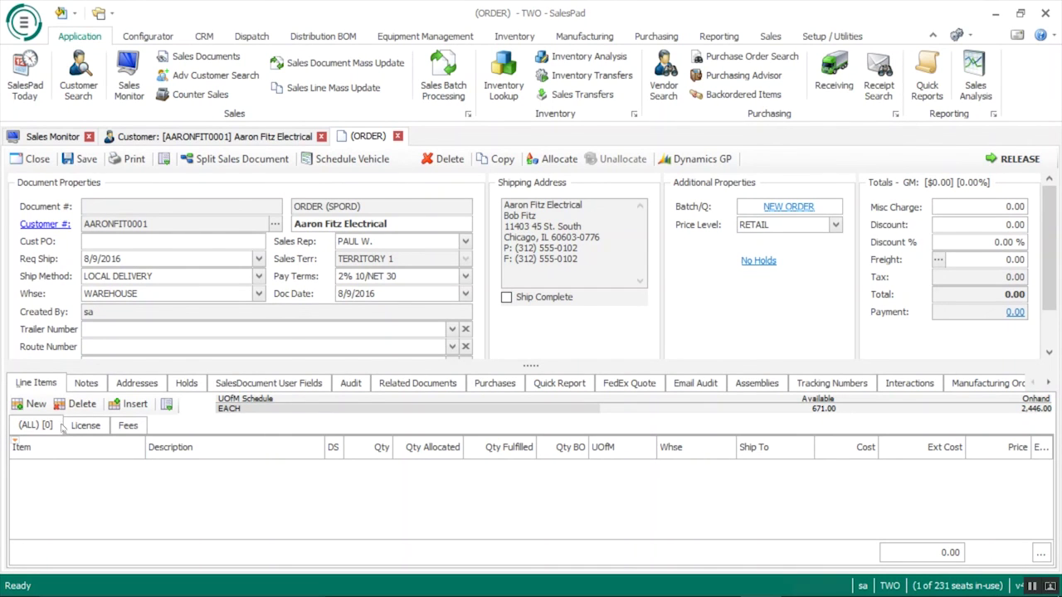
# Add one Caster Wheel - Urethane (item 3705) as a new order line
pyautogui.click(35, 405)
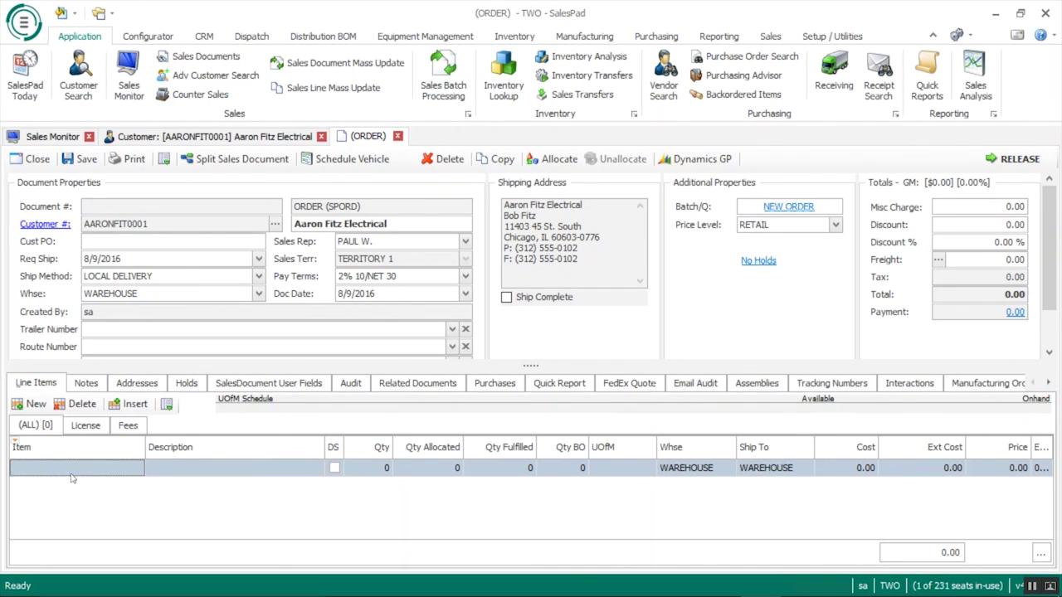
pyautogui.click(67, 470)
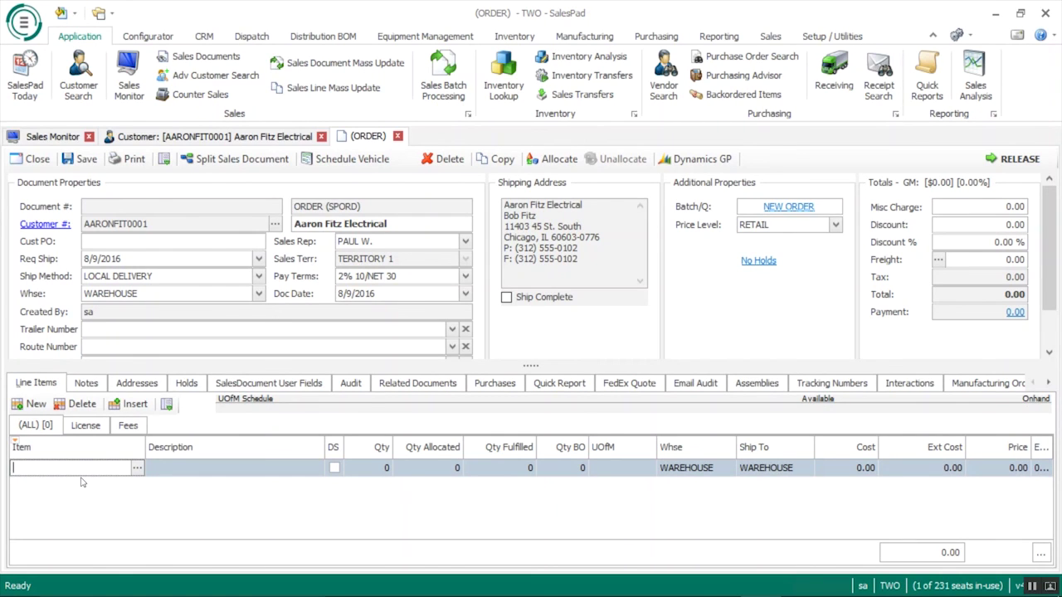
pyautogui.write('3705')
pyautogui.press('Tab')
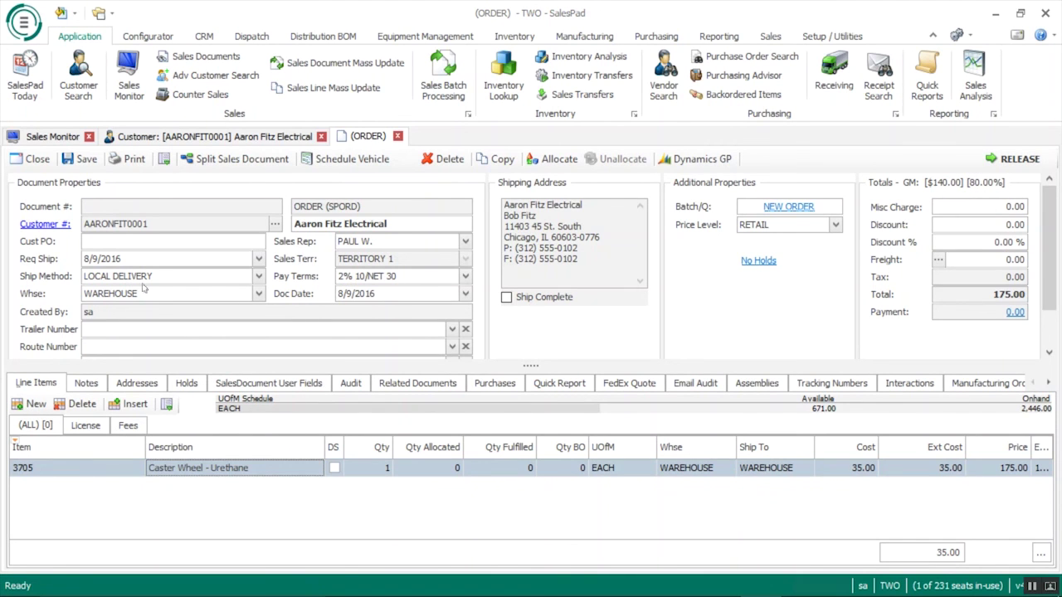
# Save the order as SPORD-10162 with a $187.25 total
pyautogui.click(83, 159)
pyautogui.click(673, 362)
pyautogui.click(1048, 383)
pyautogui.click(1048, 383)
pyautogui.click(1048, 382)
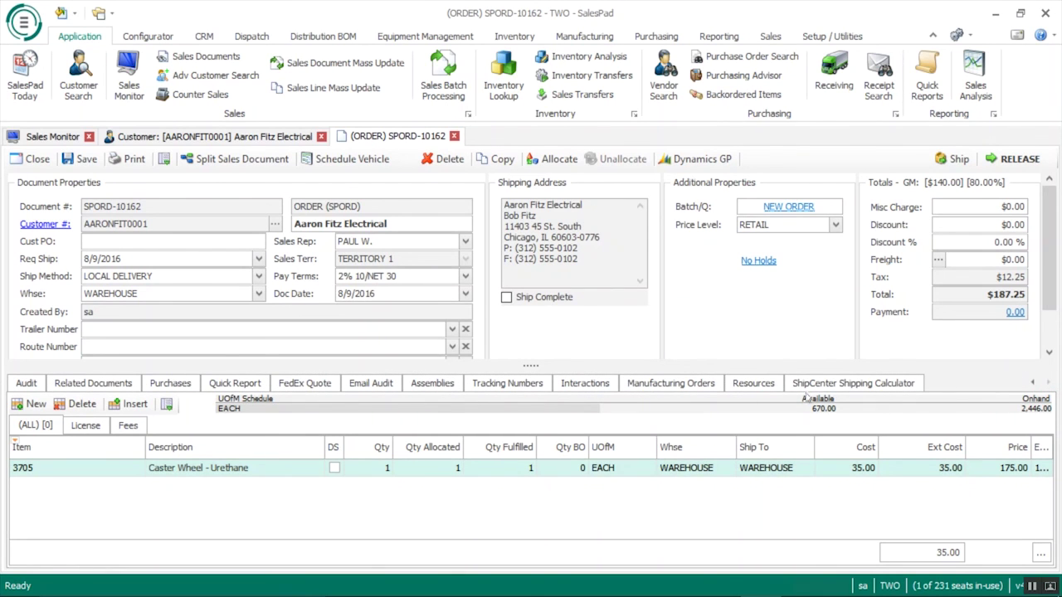
# Get UPS rate quotes for SPORD-10162 and set freight to the $34.07 Next Day Air rate
pyautogui.click(862, 385)
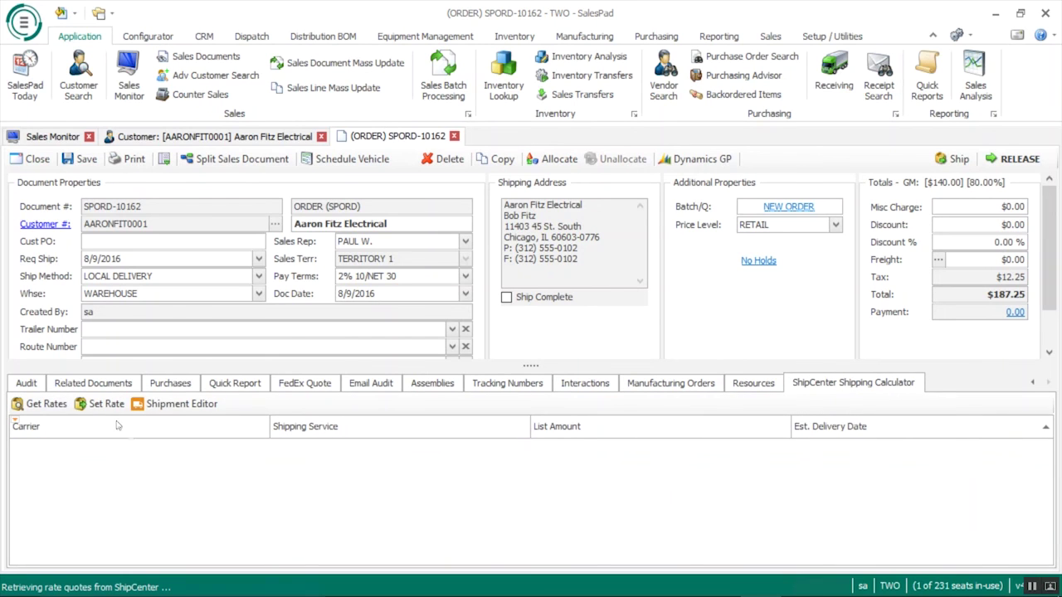
pyautogui.click(48, 405)
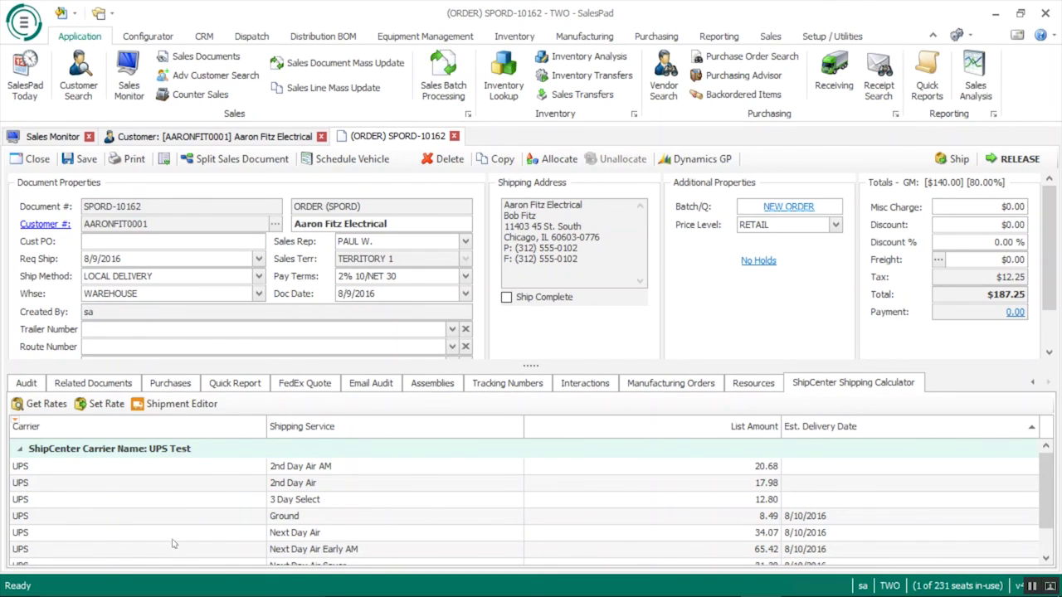
pyautogui.click(232, 470)
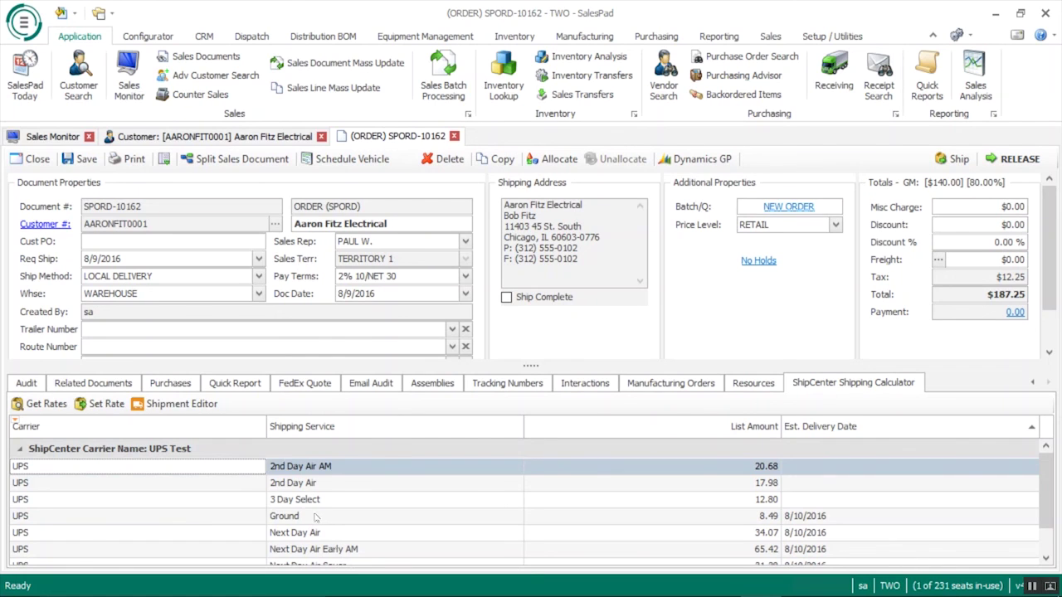
pyautogui.click(252, 487)
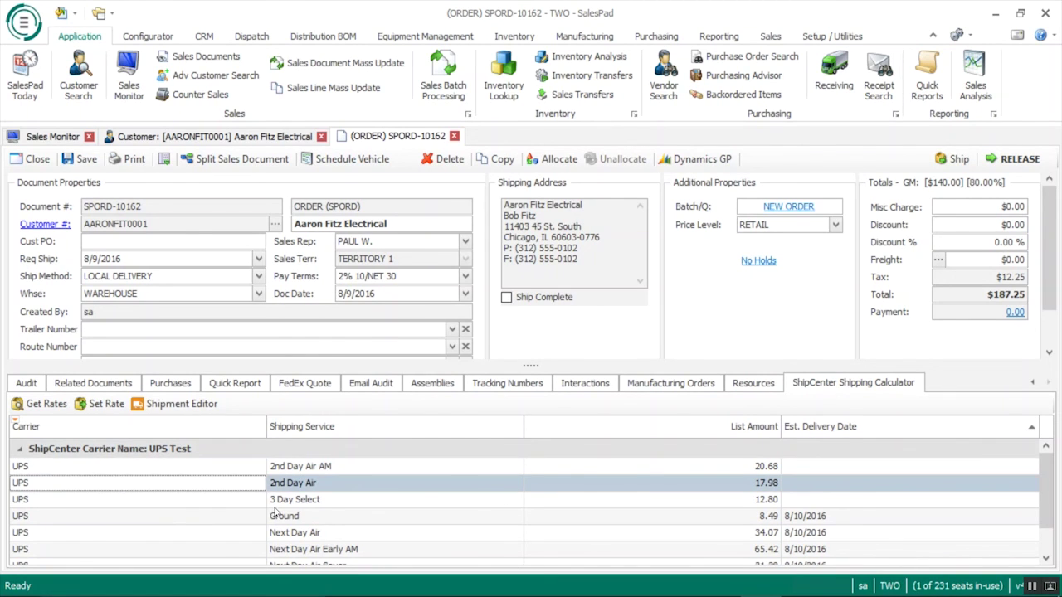
pyautogui.click(258, 503)
pyautogui.click(251, 520)
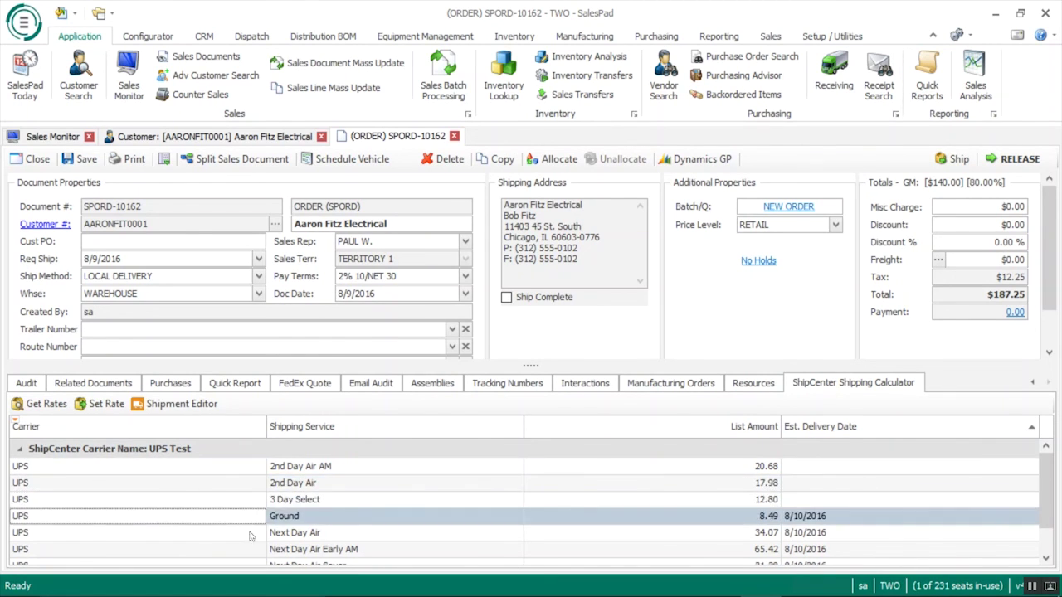
pyautogui.click(249, 535)
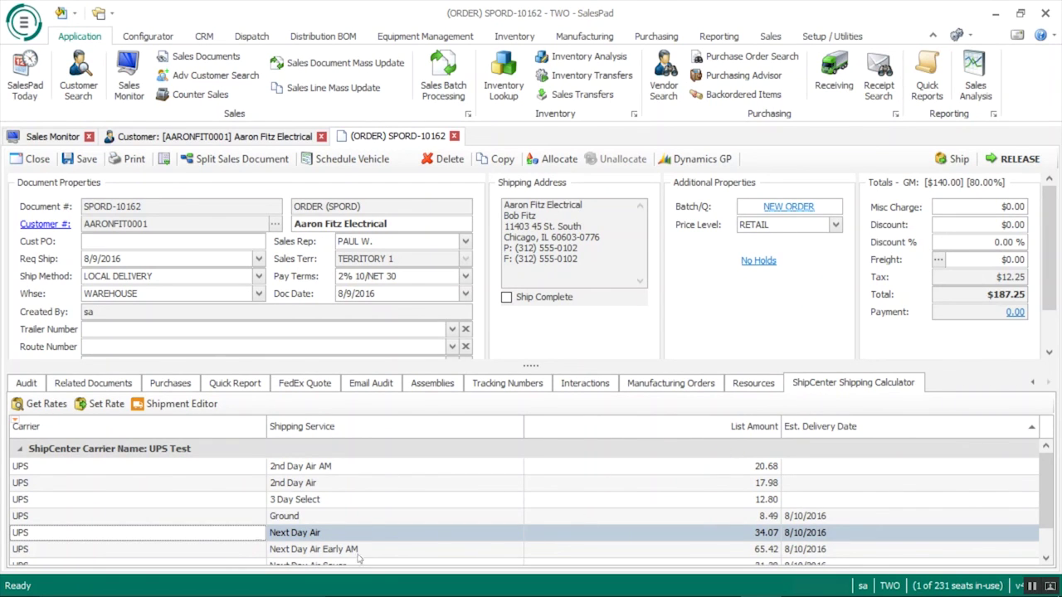
pyautogui.click(108, 407)
# Close the rated order unsaved, then open invoiced order SPORD-10158 and view its tracking number
pyautogui.click(454, 137)
pyautogui.click(584, 364)
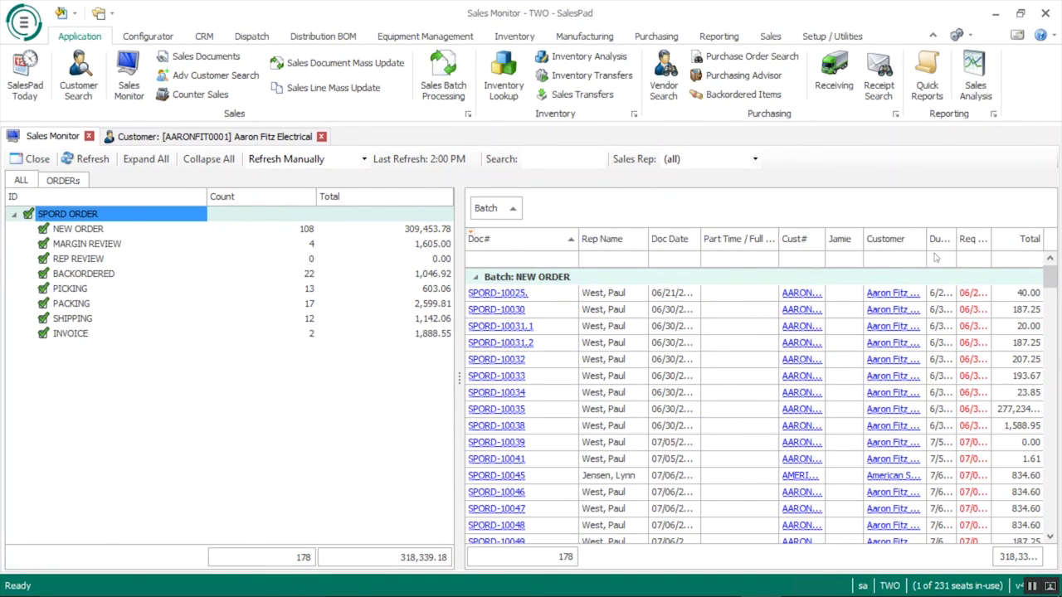
pyautogui.moveTo(1051, 286); pyautogui.dragTo(1052, 513)
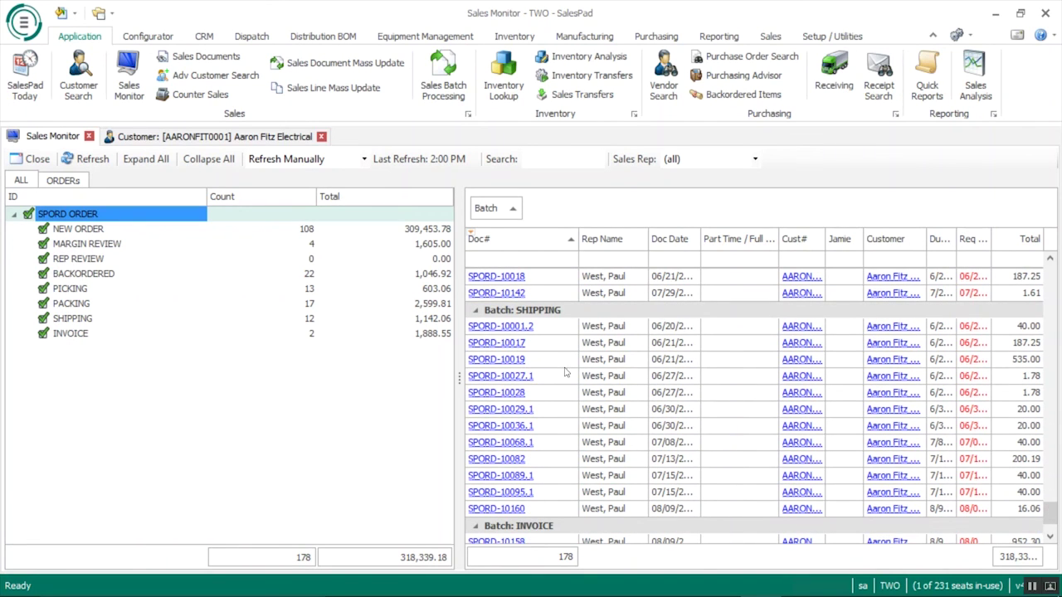
pyautogui.click(1050, 537)
pyautogui.click(1049, 536)
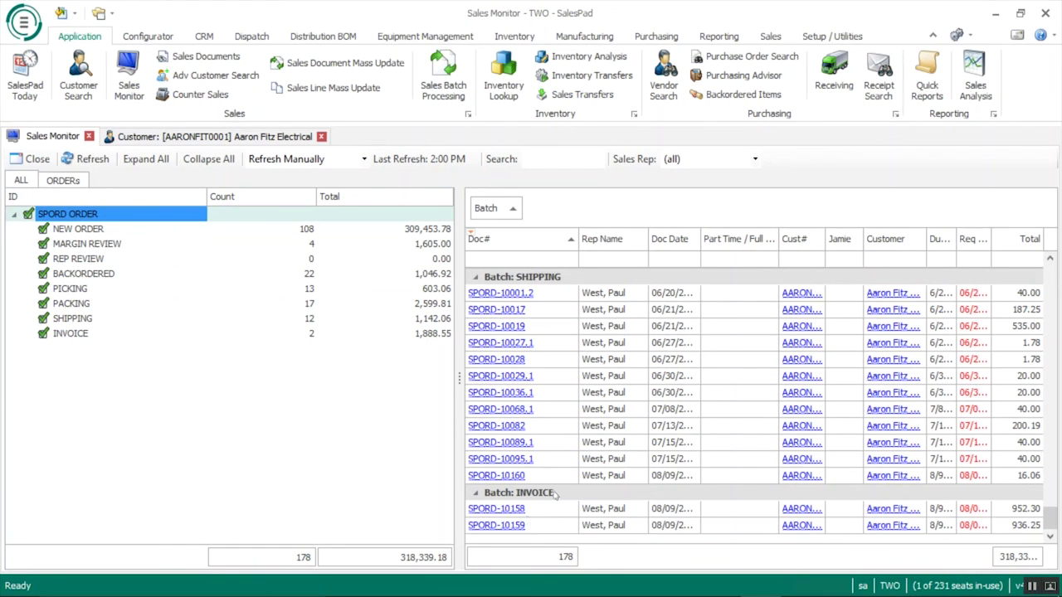
pyautogui.click(513, 508)
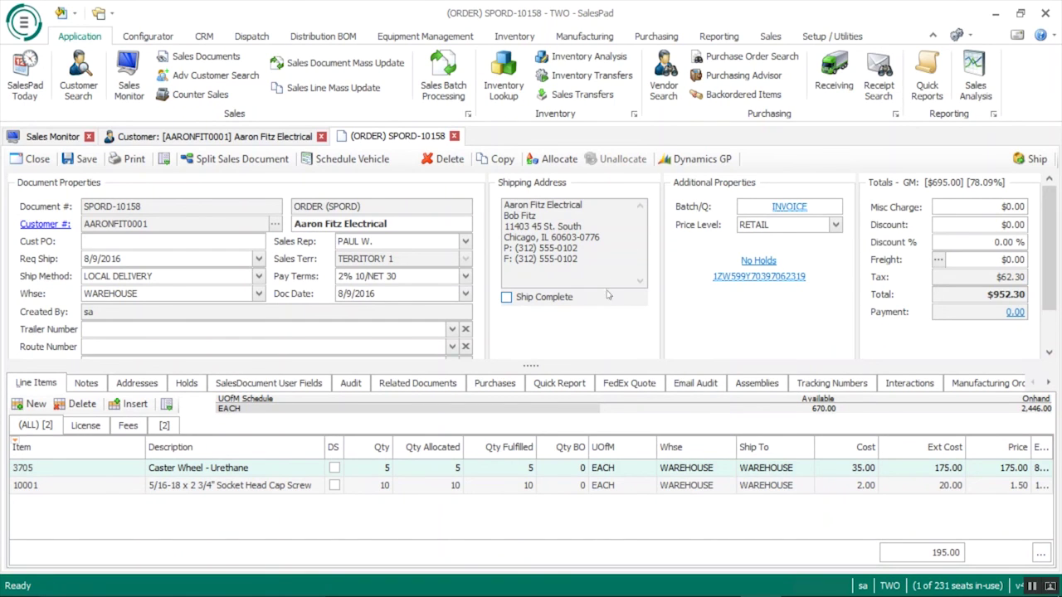
pyautogui.click(853, 382)
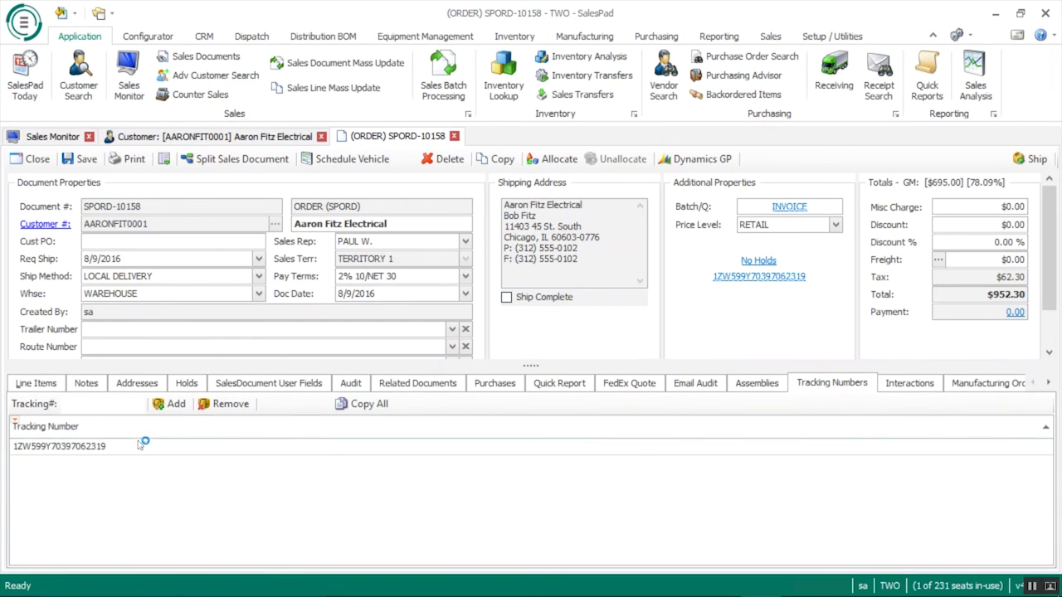